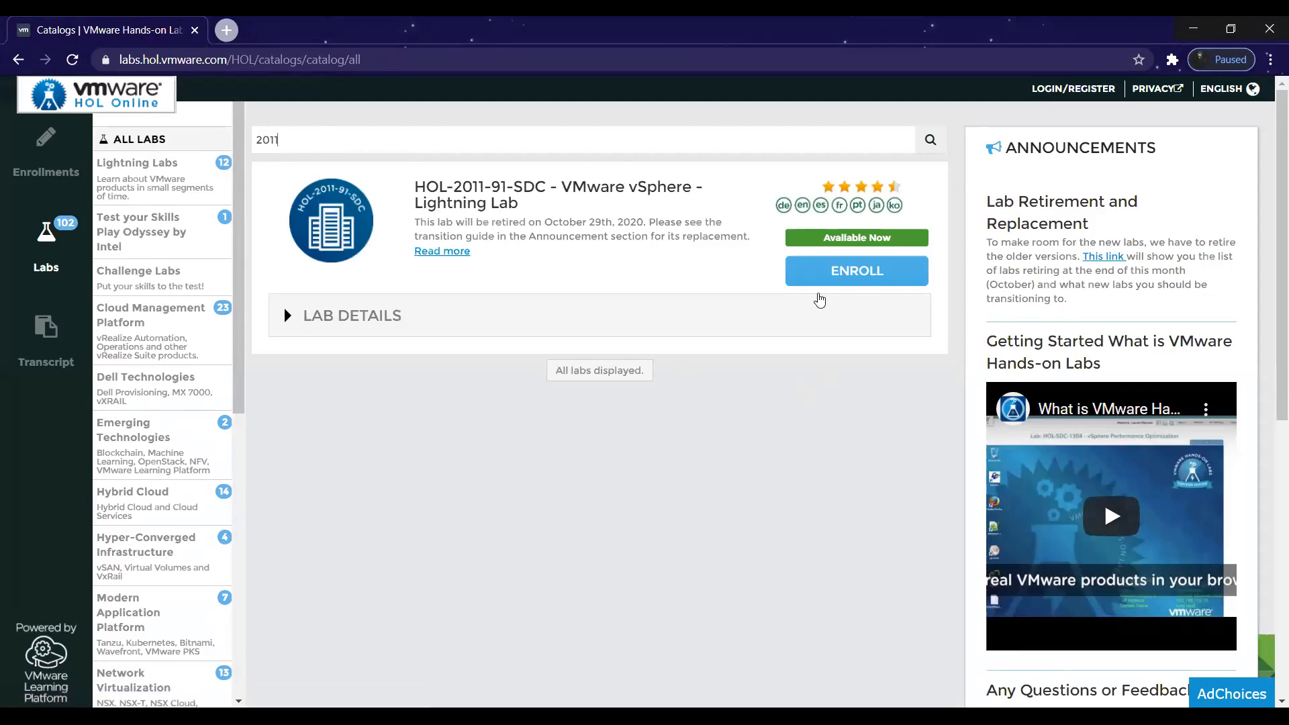
# Enroll in the HOL-2011-91-SDC VMware vSphere Lightning Lab, signing in with the account username and password.
pyautogui.click(833, 279)
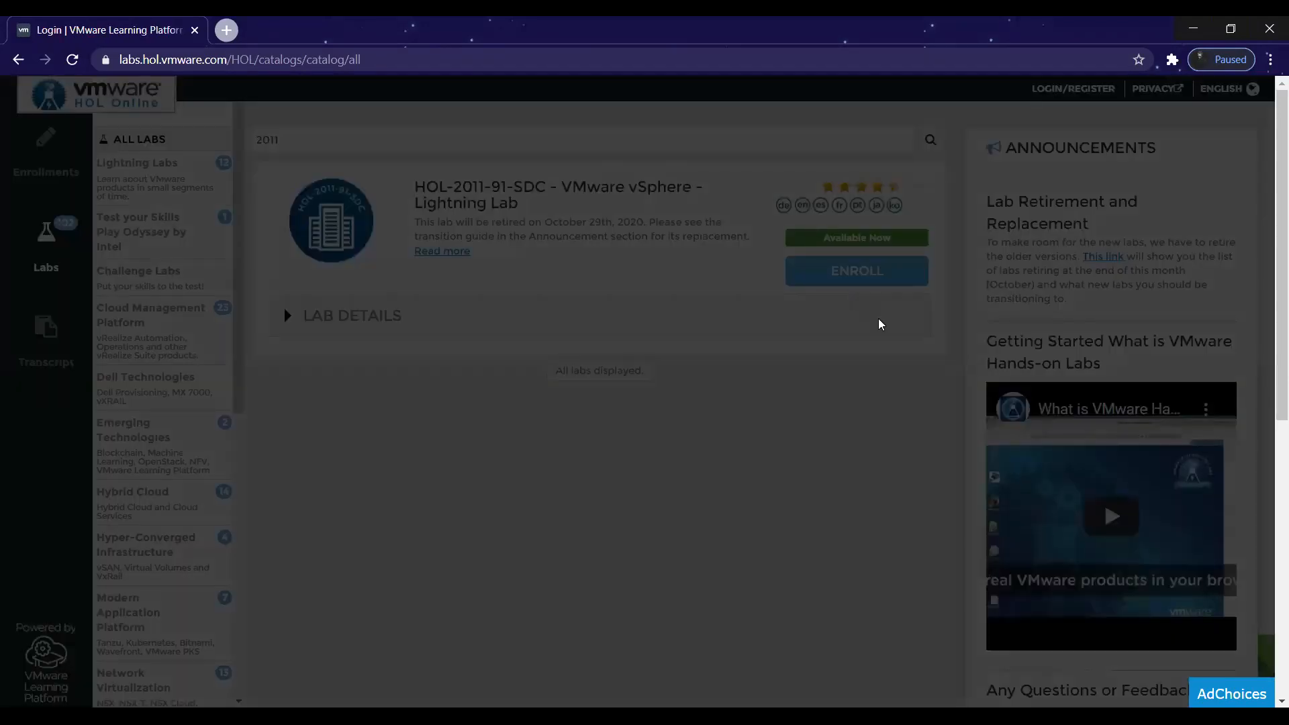
pyautogui.click(678, 295)
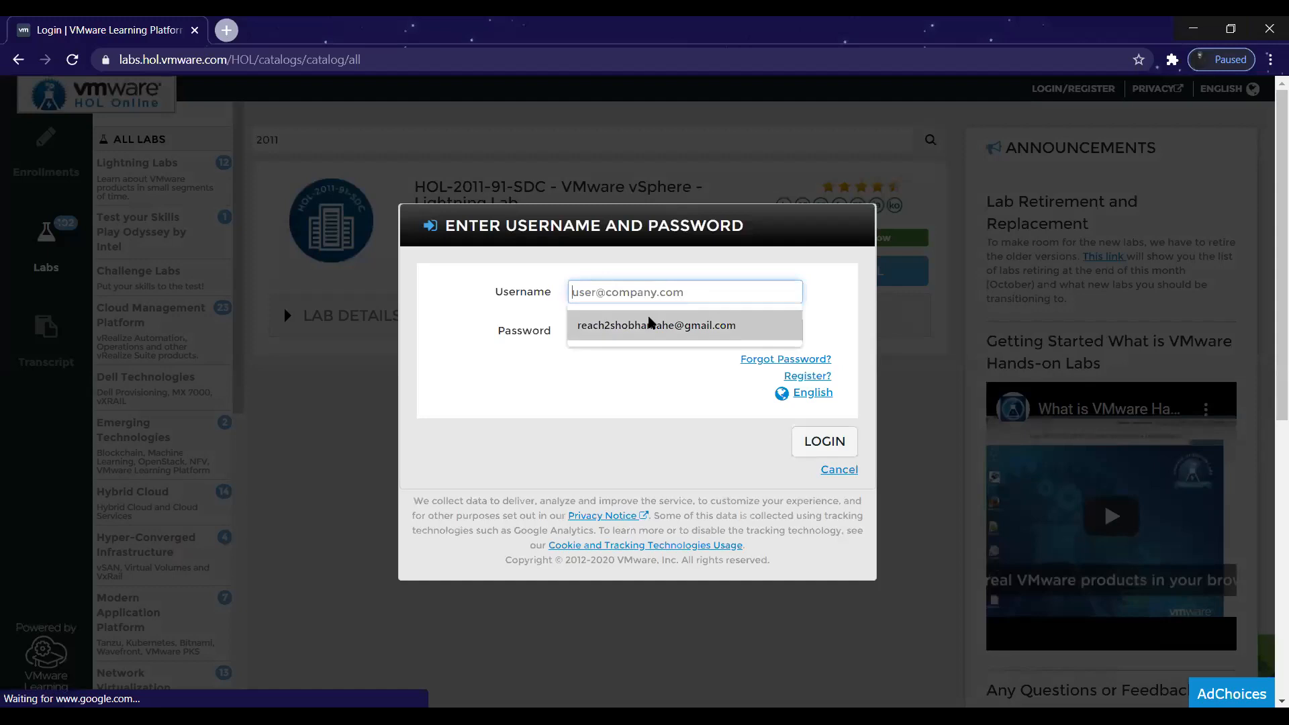
pyautogui.click(655, 325)
pyautogui.click(632, 337)
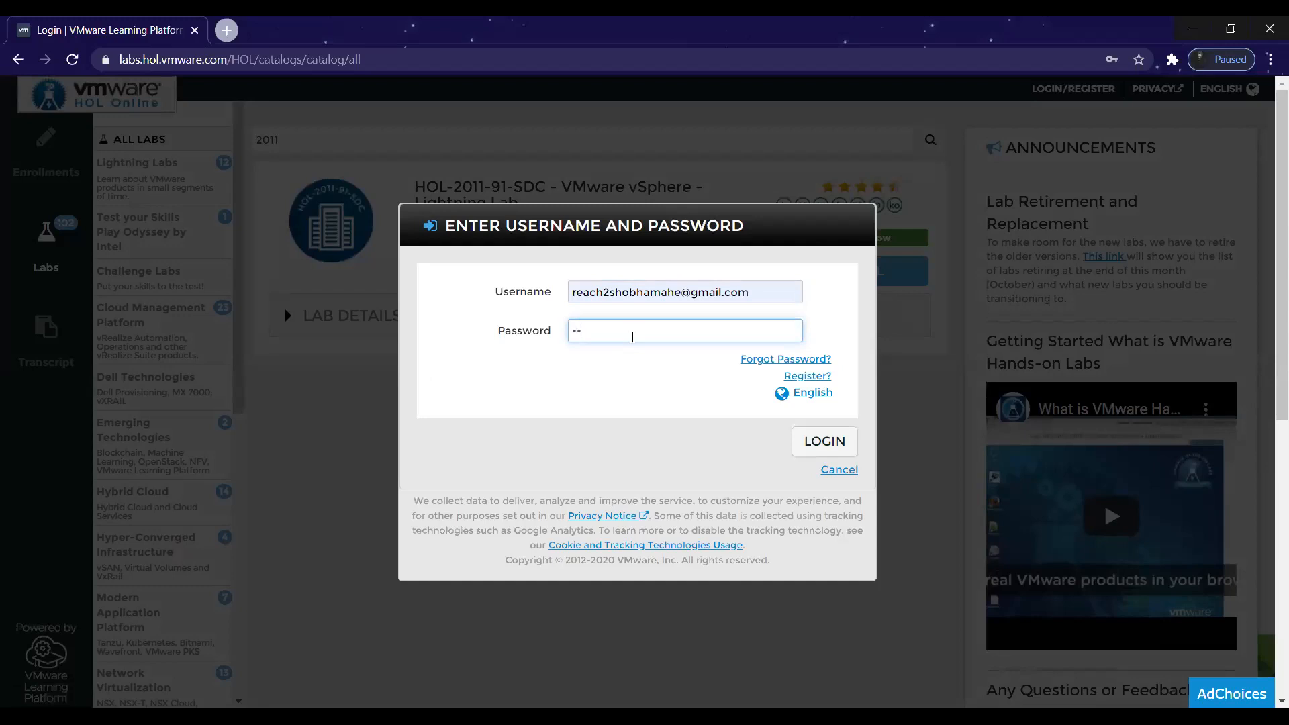
pyautogui.write('••')
pyautogui.press('Return')
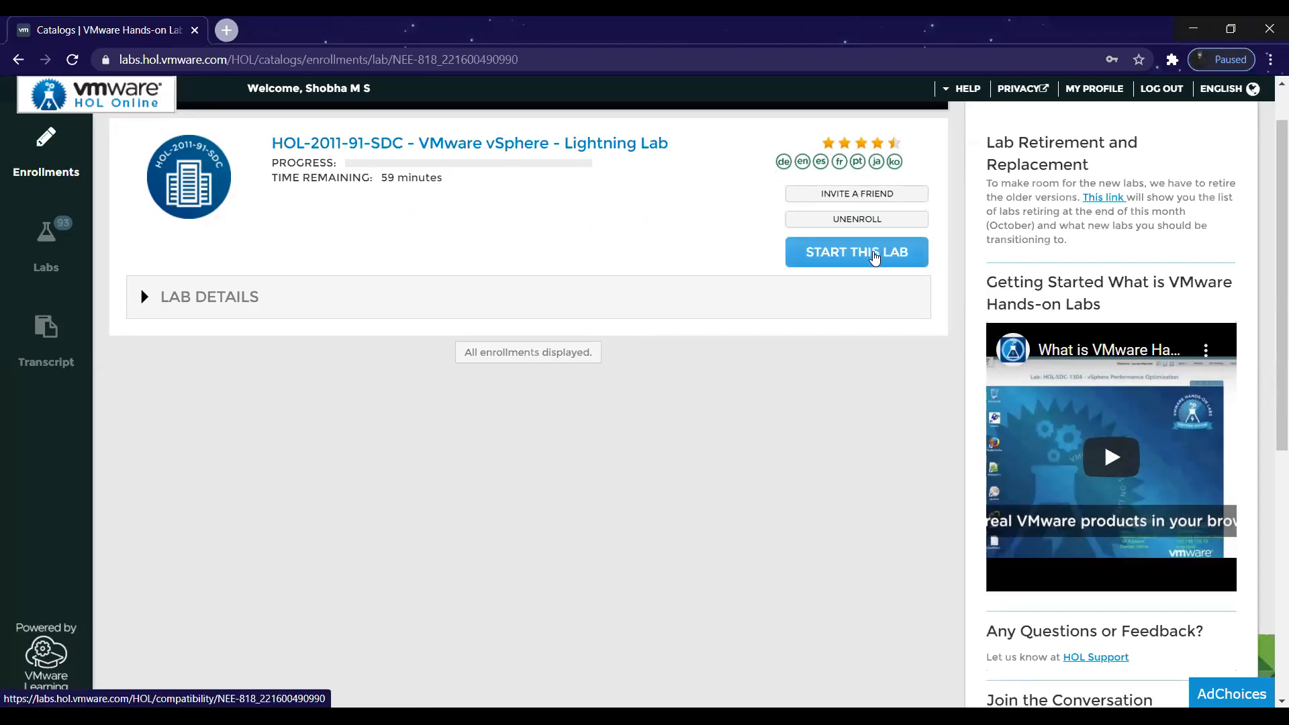
# Start the enrolled lab without running the compatibility tests, and show its console full screen with the manual closed.
pyautogui.click(875, 258)
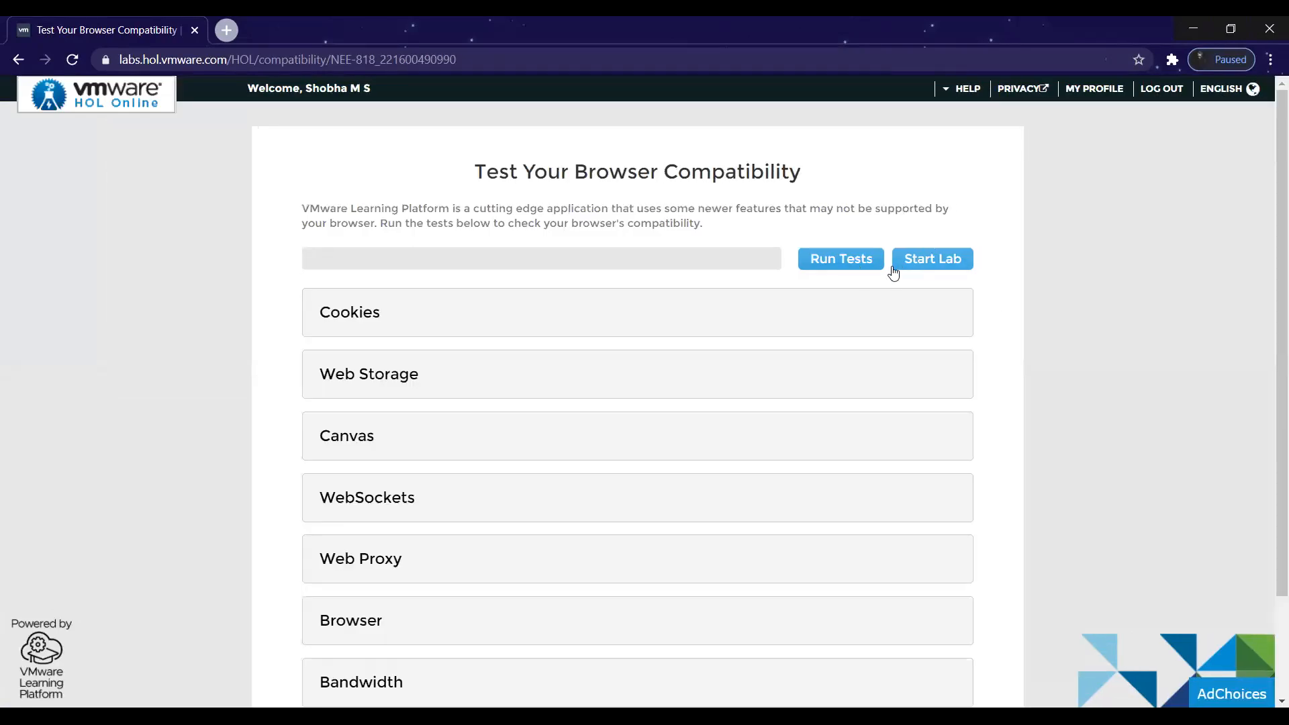
pyautogui.click(938, 265)
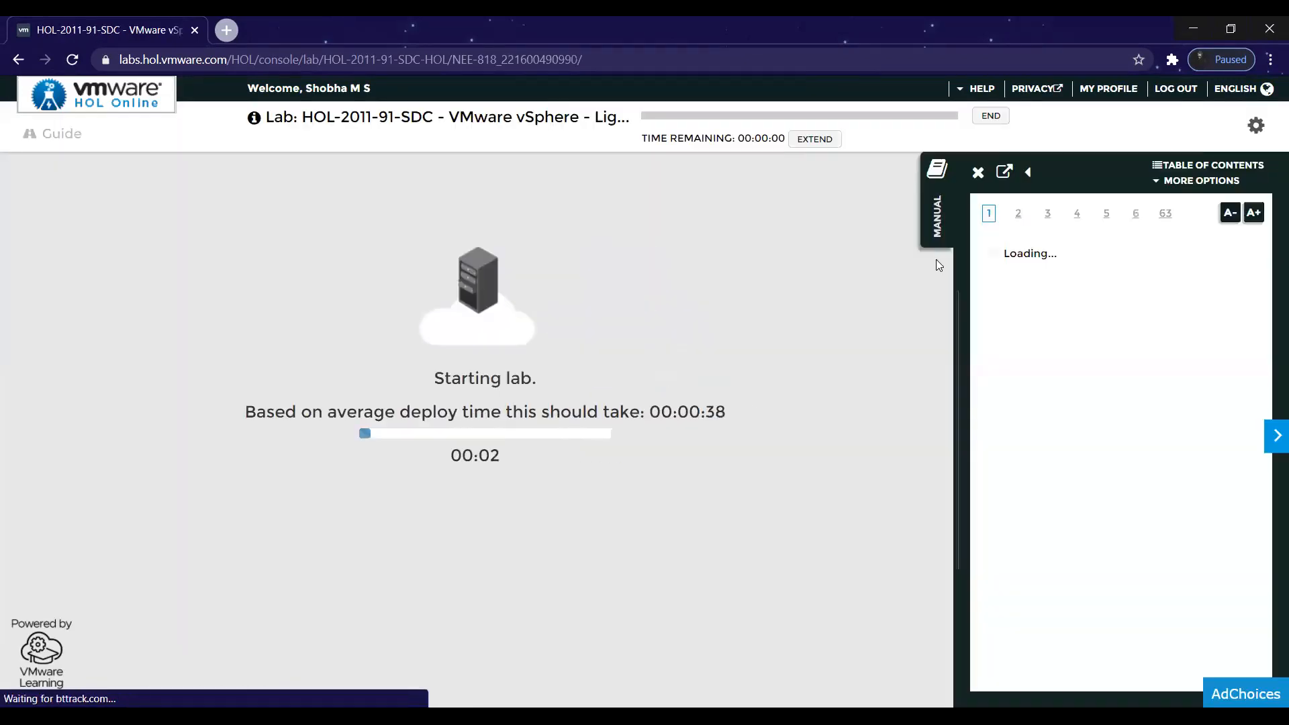
pyautogui.click(978, 173)
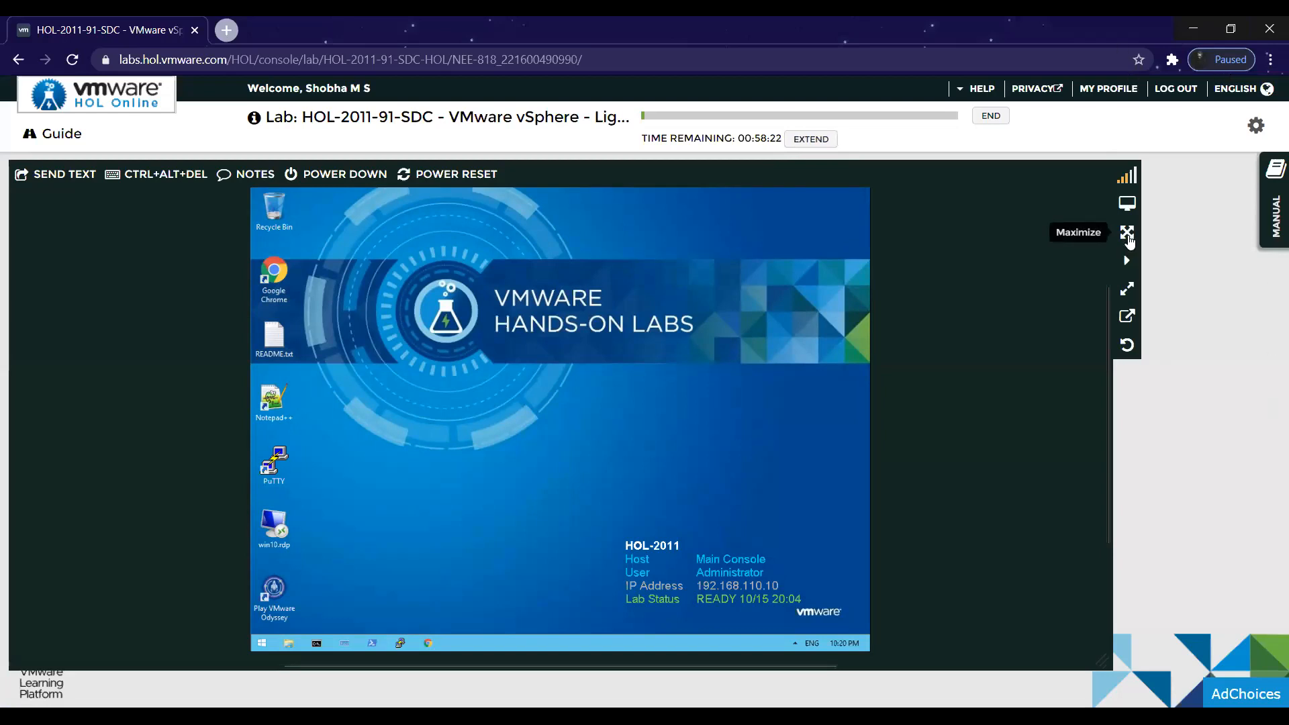
pyautogui.click(1127, 233)
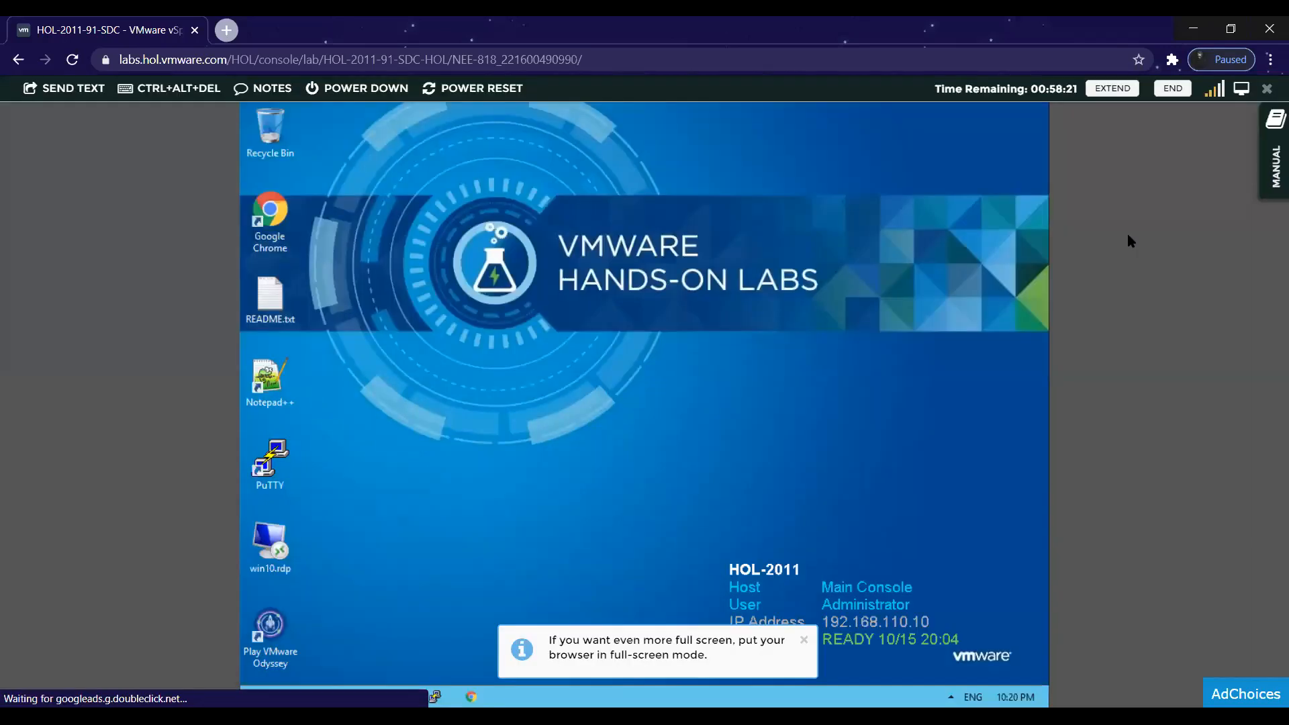
pyautogui.click(1244, 90)
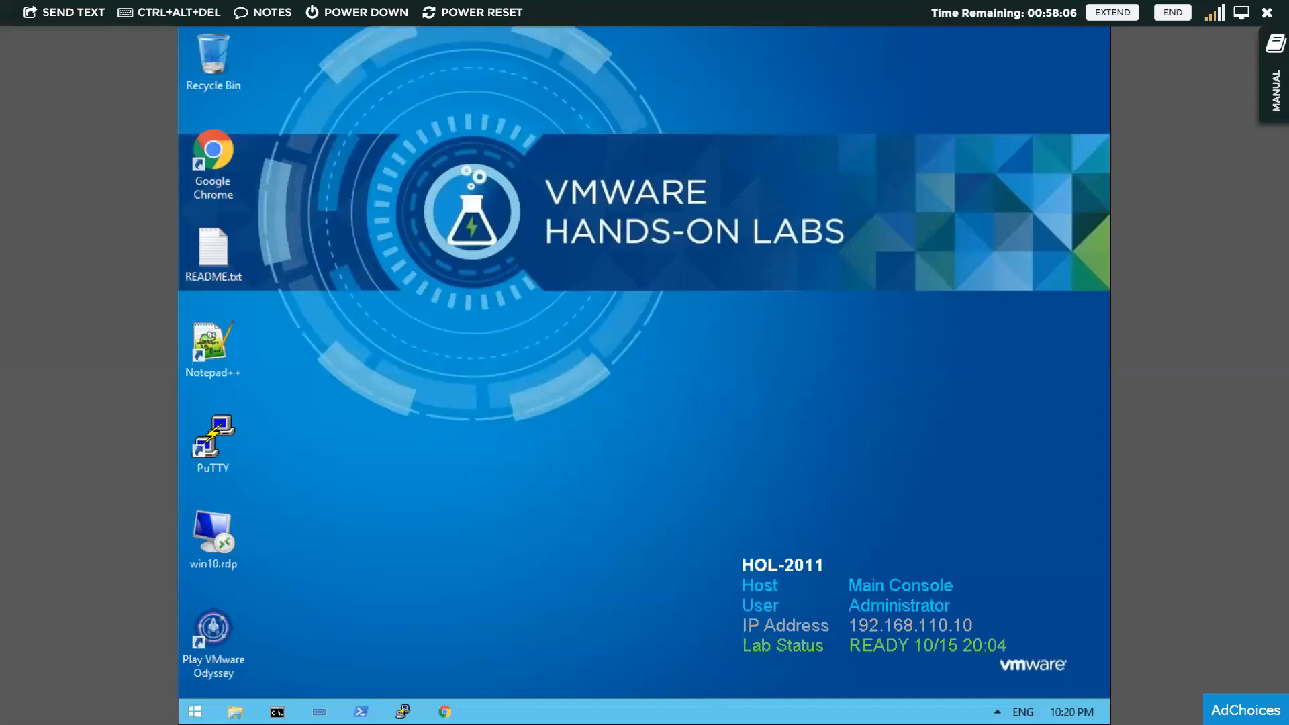
# Open Google Chrome on the lab desktop and log in to VMware vSphere using Windows session authentication.
pyautogui.click(216, 156)
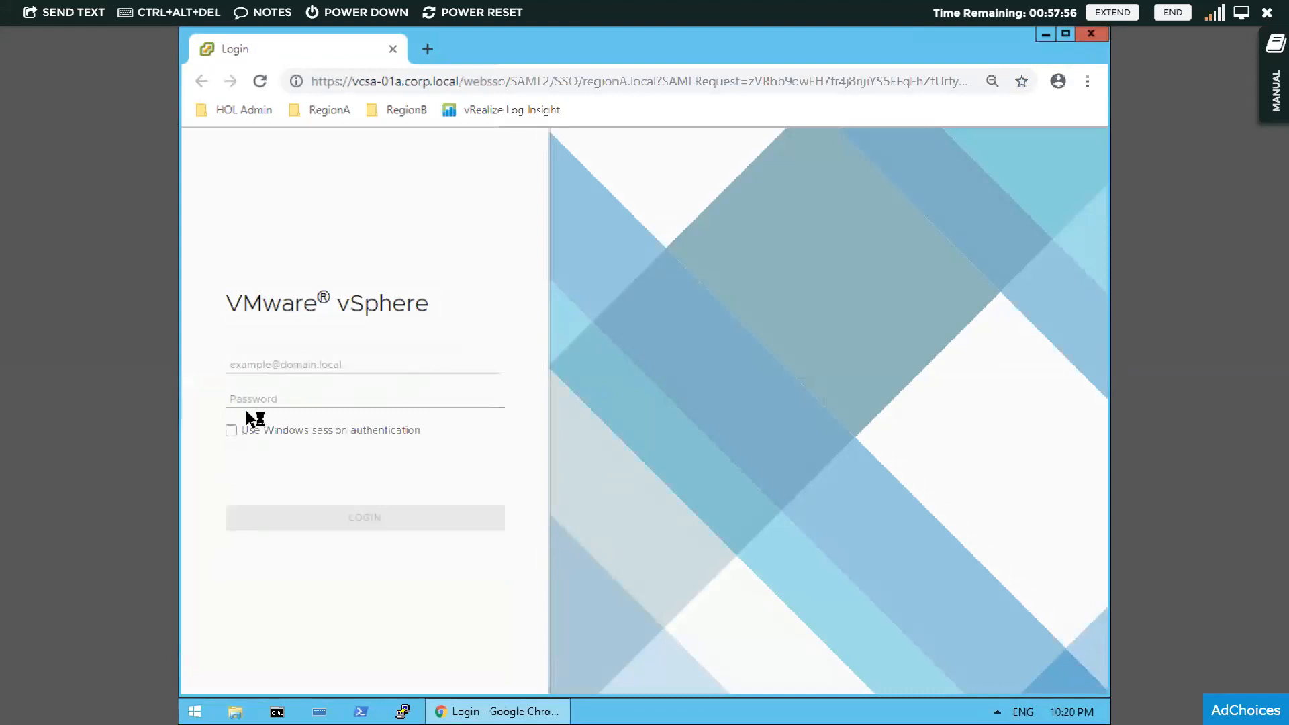
pyautogui.click(232, 431)
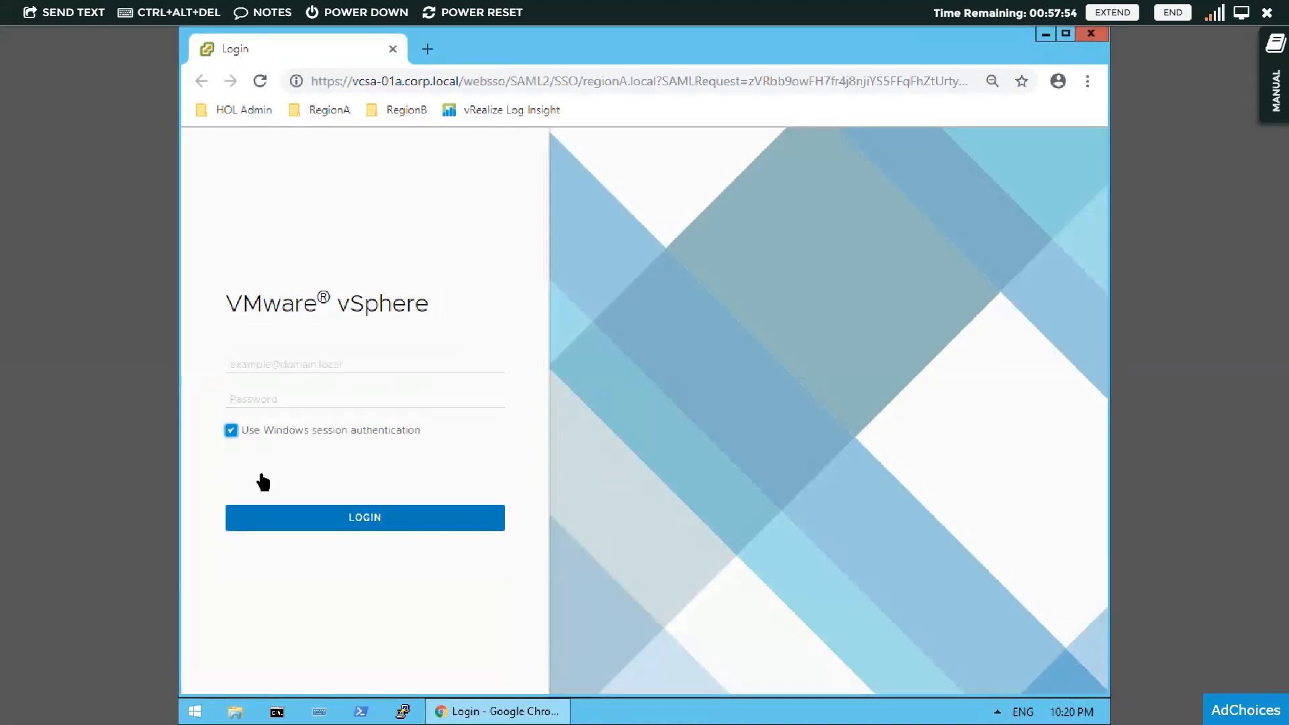
pyautogui.click(282, 513)
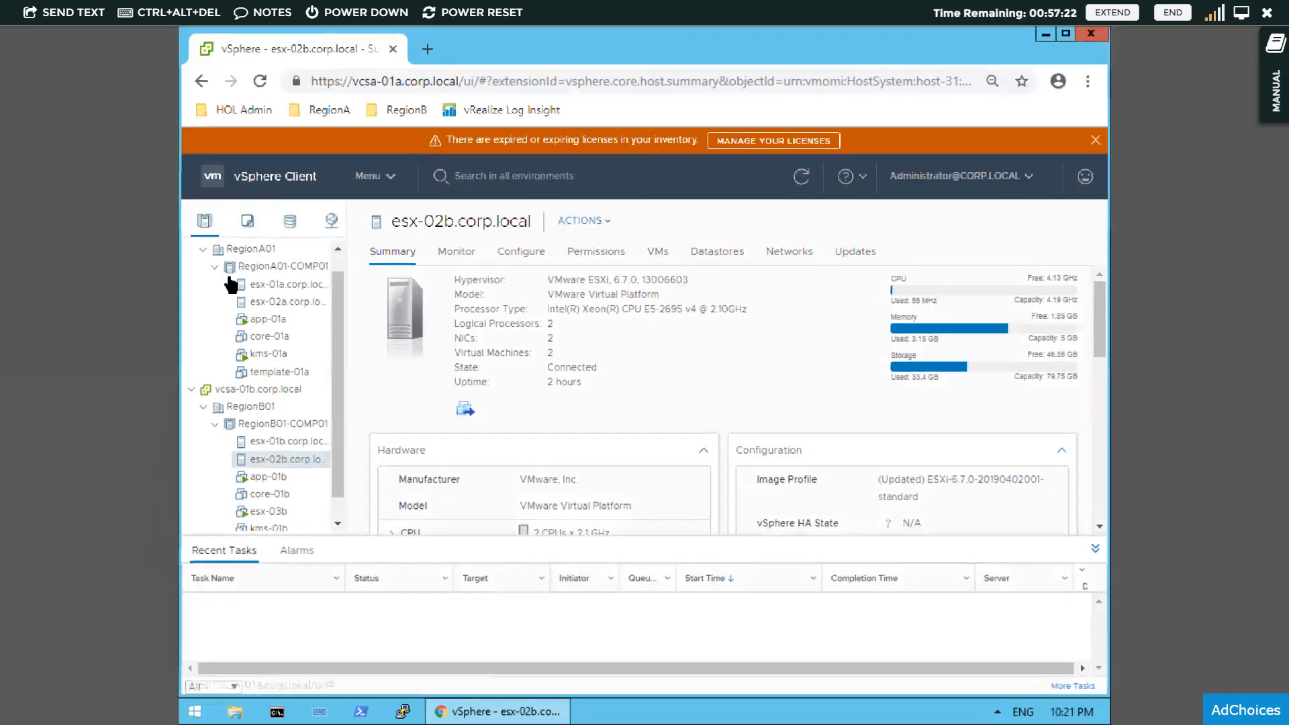
# Collapse the inventory trees of vcsa-01a.corp.local and vcsa-01b.corp.local, including their RegionA01 and RegionB01 datacenters.
pyautogui.click(203, 251)
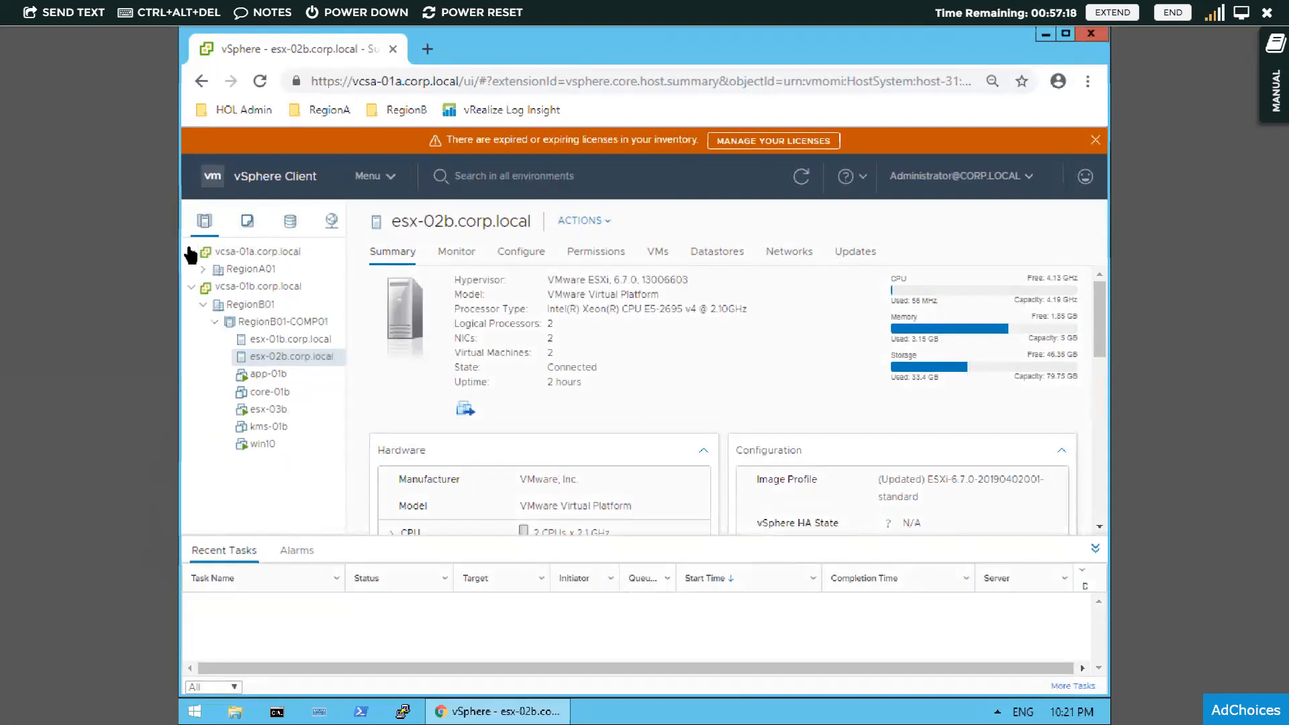
pyautogui.click(190, 252)
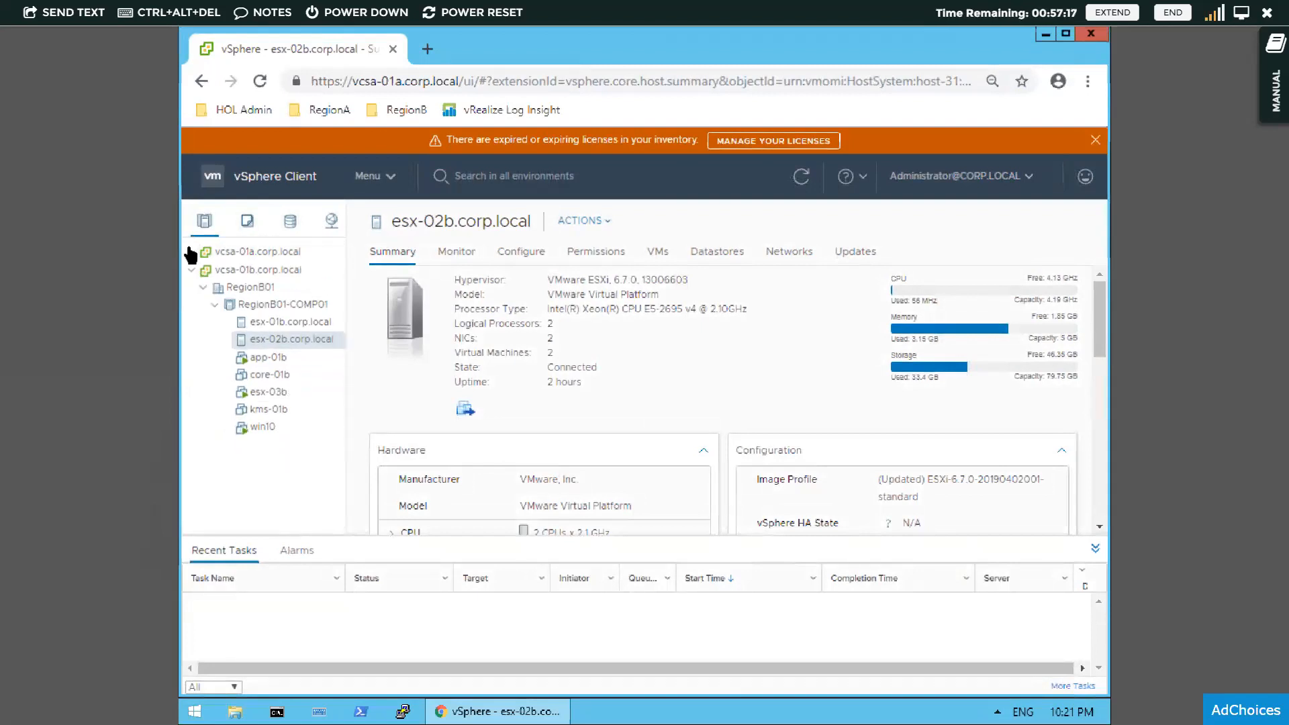
pyautogui.click(207, 304)
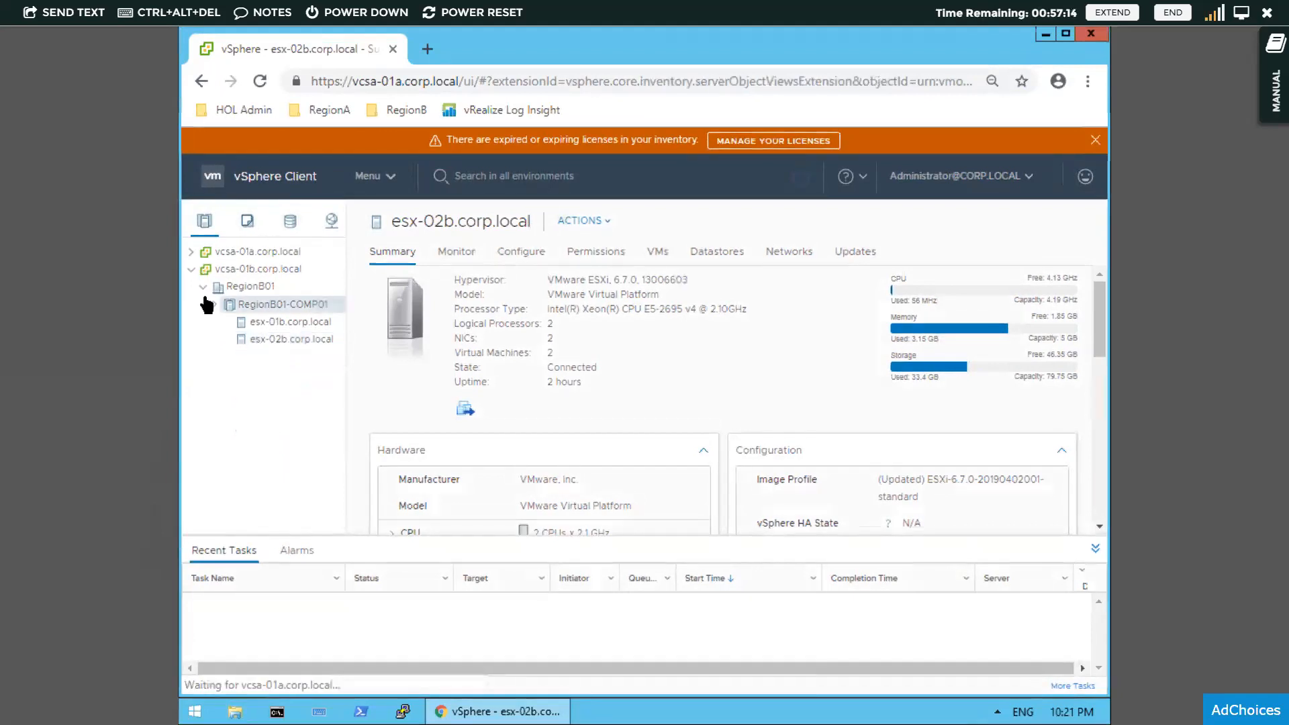
pyautogui.click(203, 286)
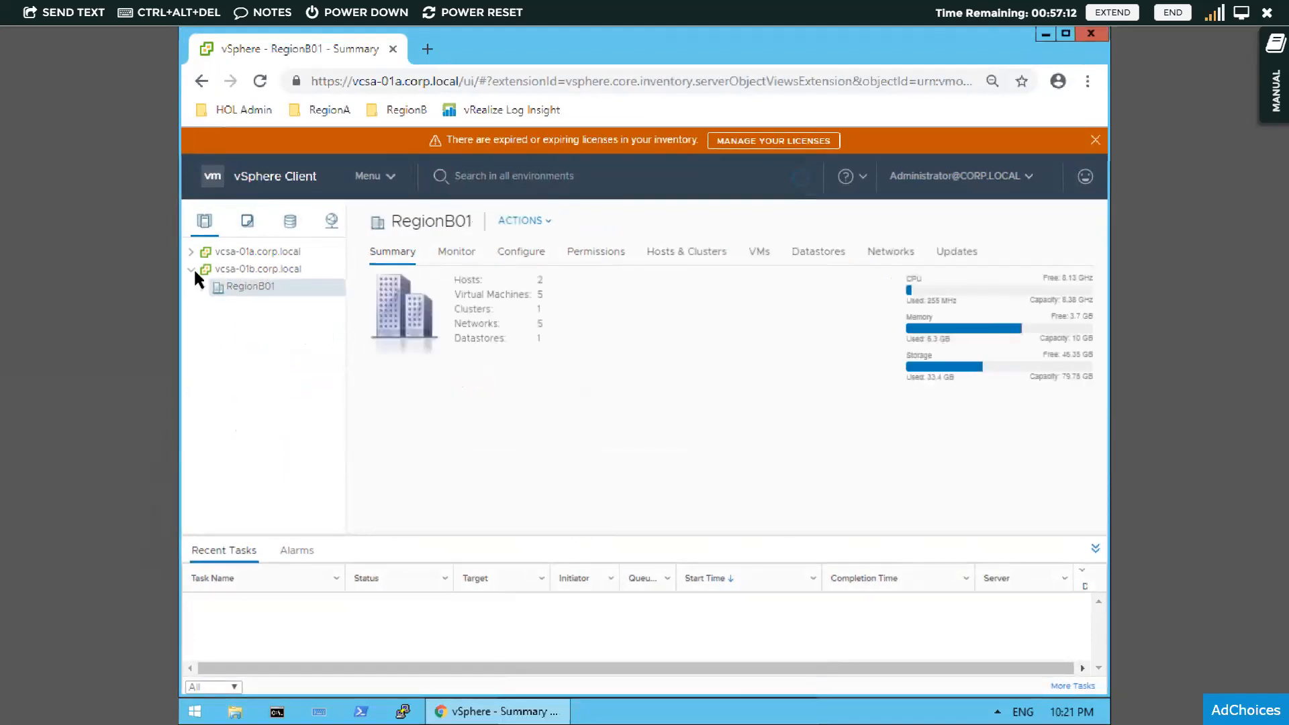
pyautogui.click(192, 269)
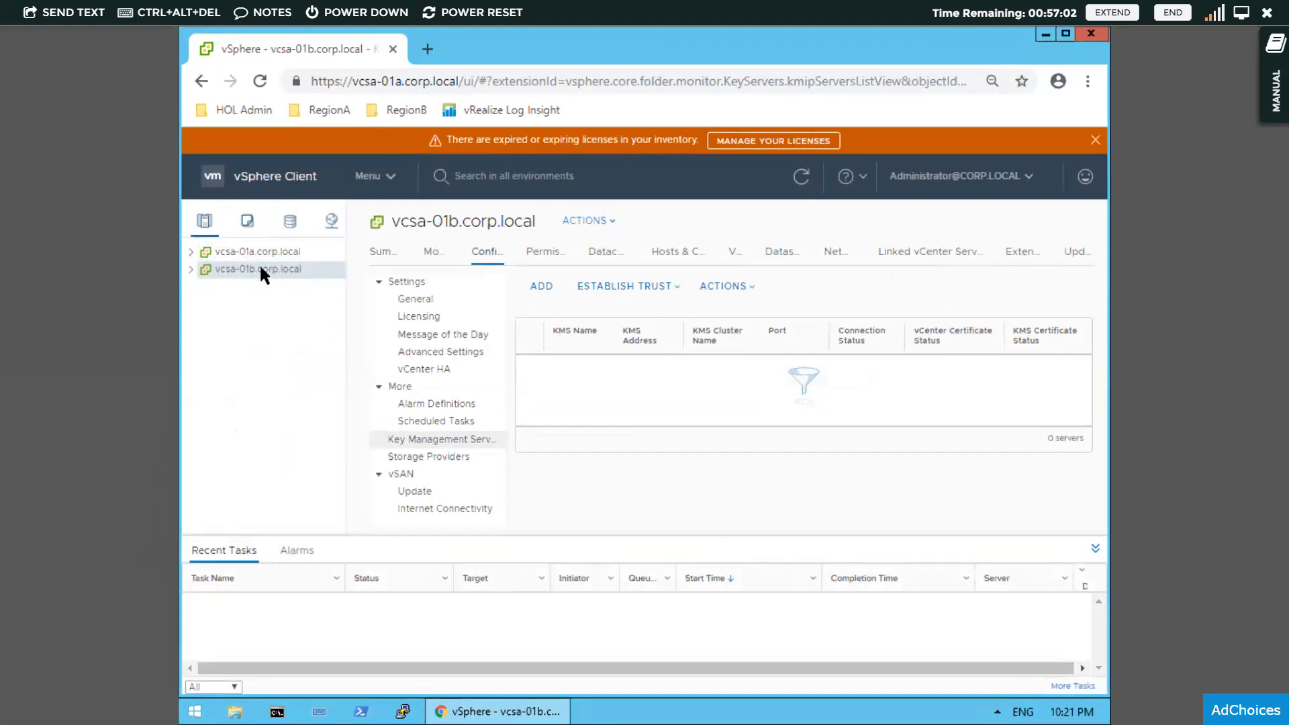
# Show the summary of vcsa-01b.corp.local through to its version and update details, and collapse the recent tasks area.
pyautogui.click(391, 252)
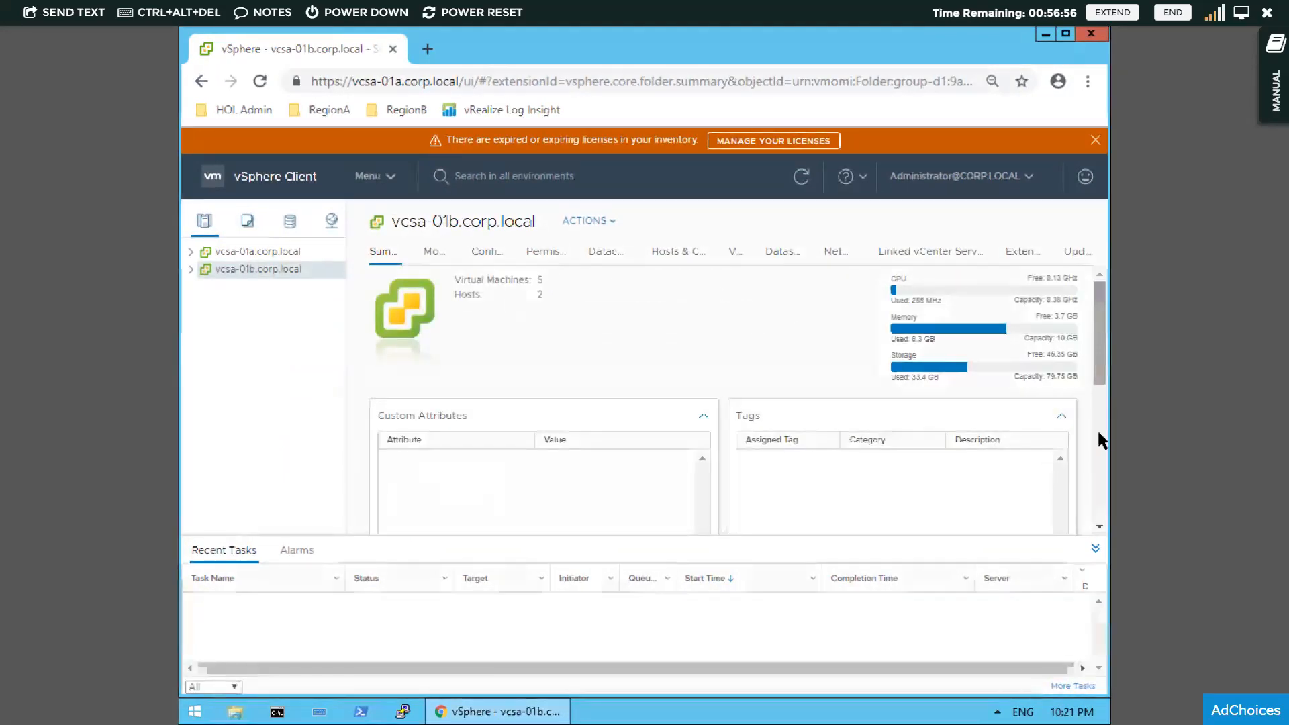
pyautogui.scroll(-5, 1099, 432)
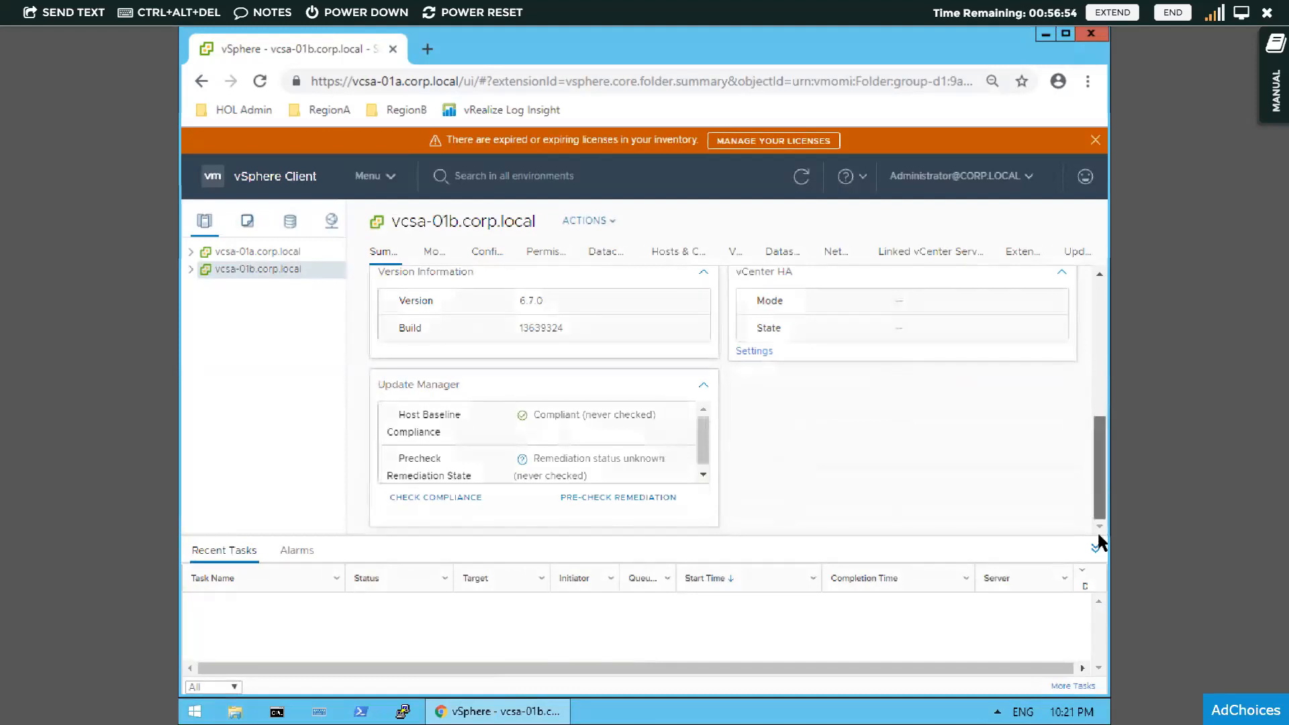
pyautogui.scroll(5, 1073, 275)
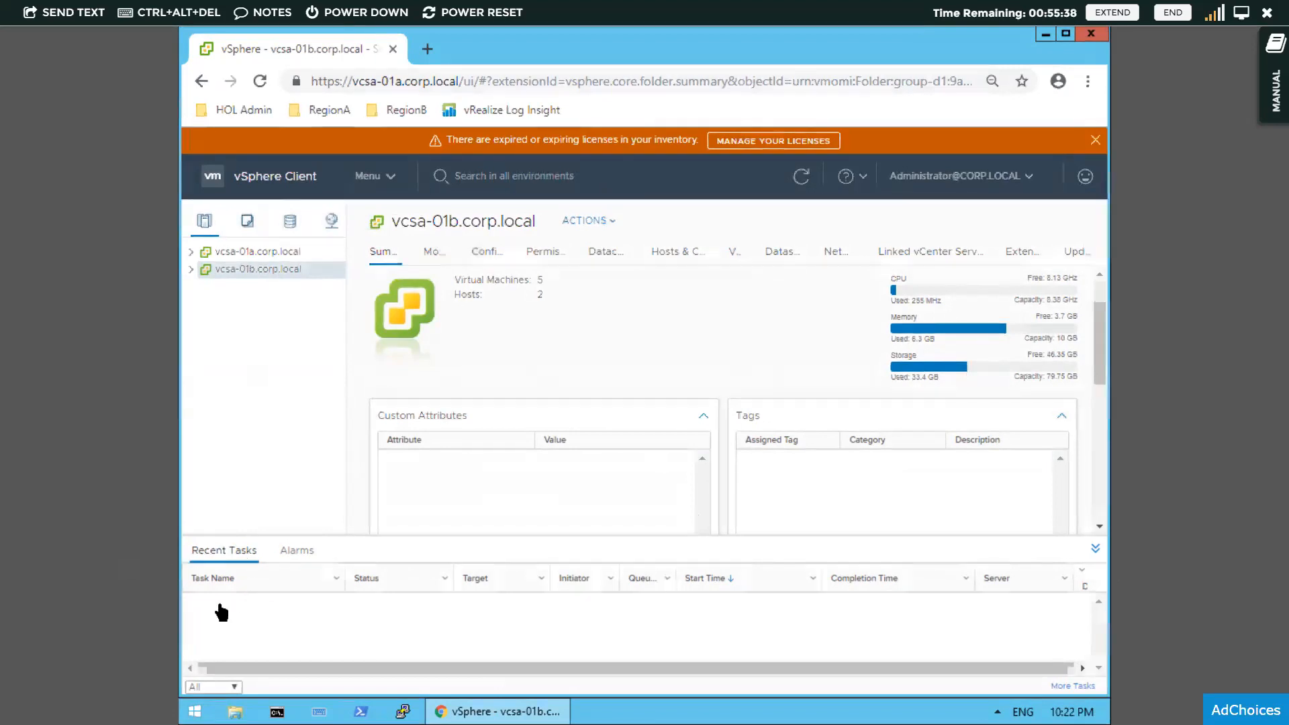
pyautogui.click(1088, 549)
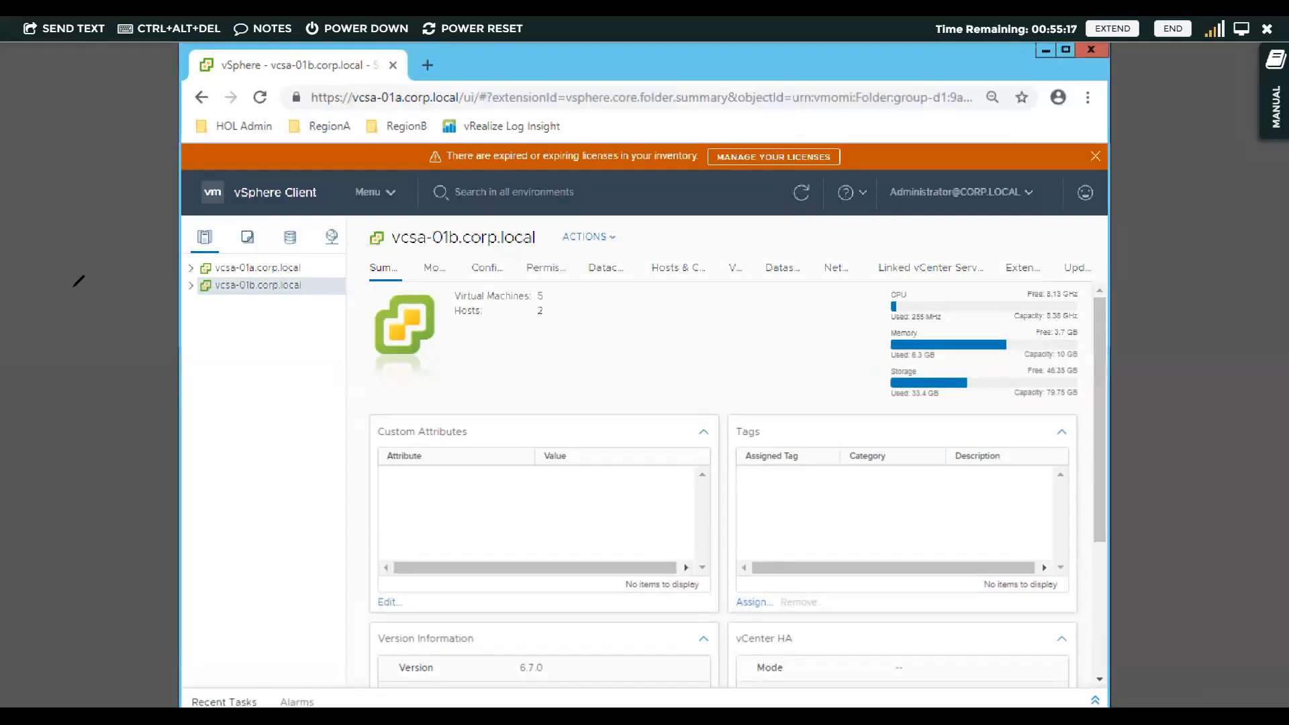
# Annotate the inventory tree with a handwritten blue navigation pane label.
pyautogui.moveTo(73, 288)
pyautogui.mouseDown()
pyautogui.moveTo(54, 231)
pyautogui.moveTo(78, 258)
pyautogui.moveTo(105, 200)
pyautogui.moveTo(110, 265)
pyautogui.moveTo(134, 236)
pyautogui.moveTo(126, 247)
pyautogui.moveTo(141, 239)
pyautogui.moveTo(146, 268)
pyautogui.moveTo(172, 221)
pyautogui.moveTo(185, 234)
pyautogui.moveTo(214, 206)
pyautogui.moveTo(221, 263)
pyautogui.mouseUp()
pyautogui.click(174, 205)
pyautogui.moveTo(251, 203)
pyautogui.mouseDown()
pyautogui.moveTo(271, 195)
pyautogui.moveTo(295, 215)
pyautogui.mouseUp()
pyautogui.moveTo(311, 145)
pyautogui.mouseDown()
pyautogui.moveTo(322, 200)
pyautogui.moveTo(362, 174)
pyautogui.moveTo(365, 194)
pyautogui.moveTo(420, 162)
pyautogui.moveTo(441, 192)
pyautogui.mouseUp()
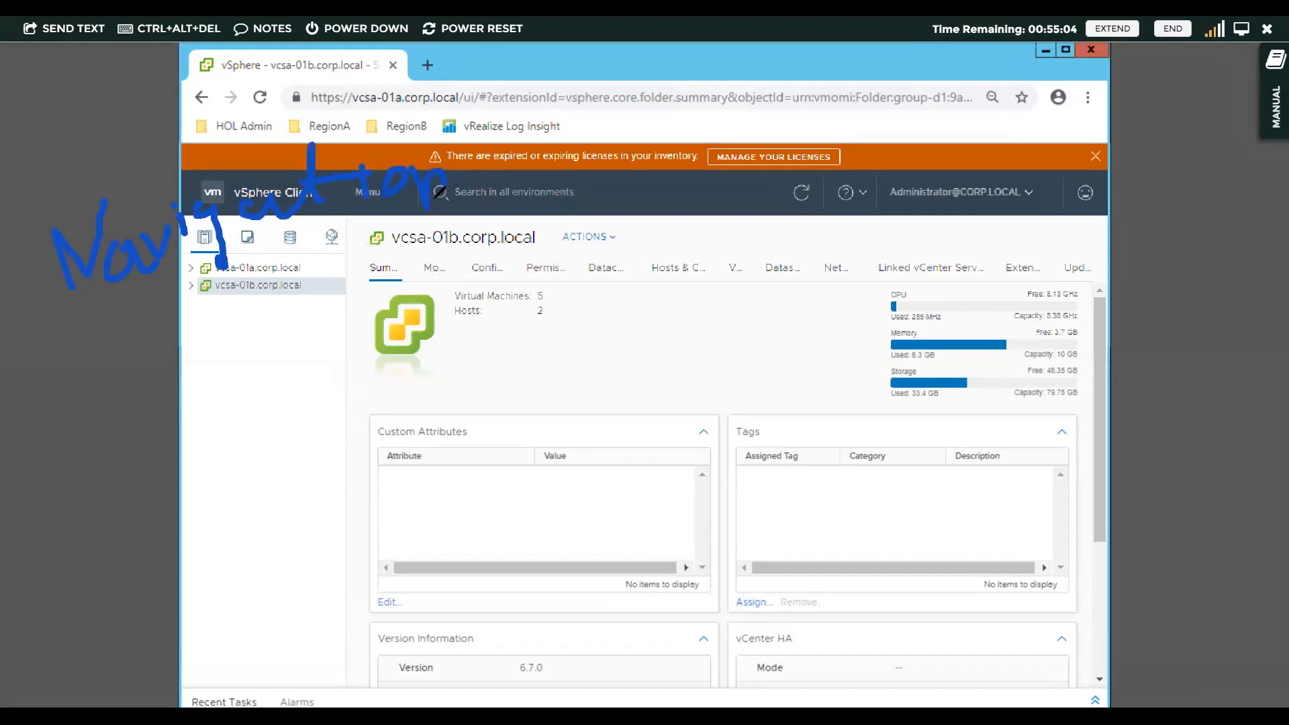
pyautogui.moveTo(68, 296)
pyautogui.mouseDown()
pyautogui.moveTo(69, 348)
pyautogui.moveTo(89, 295)
pyautogui.moveTo(88, 329)
pyautogui.moveTo(110, 299)
pyautogui.moveTo(151, 315)
pyautogui.moveTo(169, 276)
pyautogui.moveTo(181, 338)
pyautogui.mouseUp()
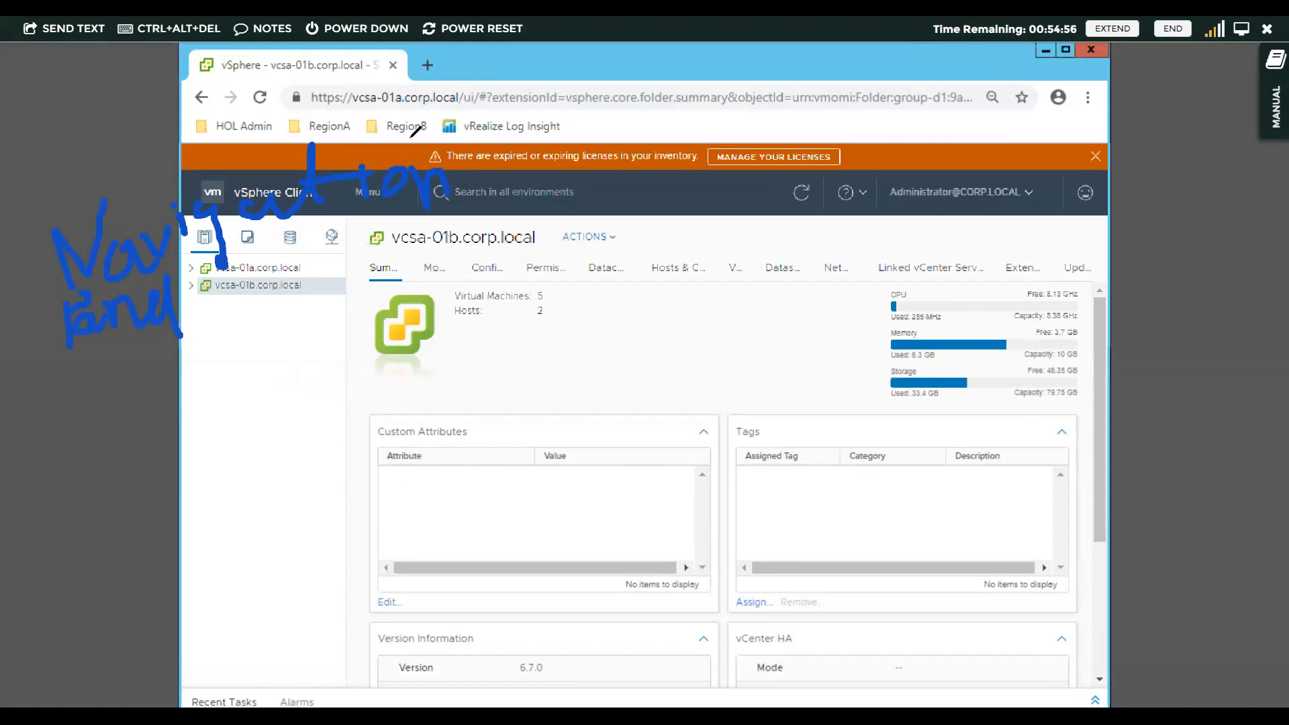
# Expand vcsa-01a.corp.local and vcsa-01b.corp.local down to the hosts and virtual machines in clusters RegionA01-COMP01 and RegionB01-COMP01.
pyautogui.click(191, 268)
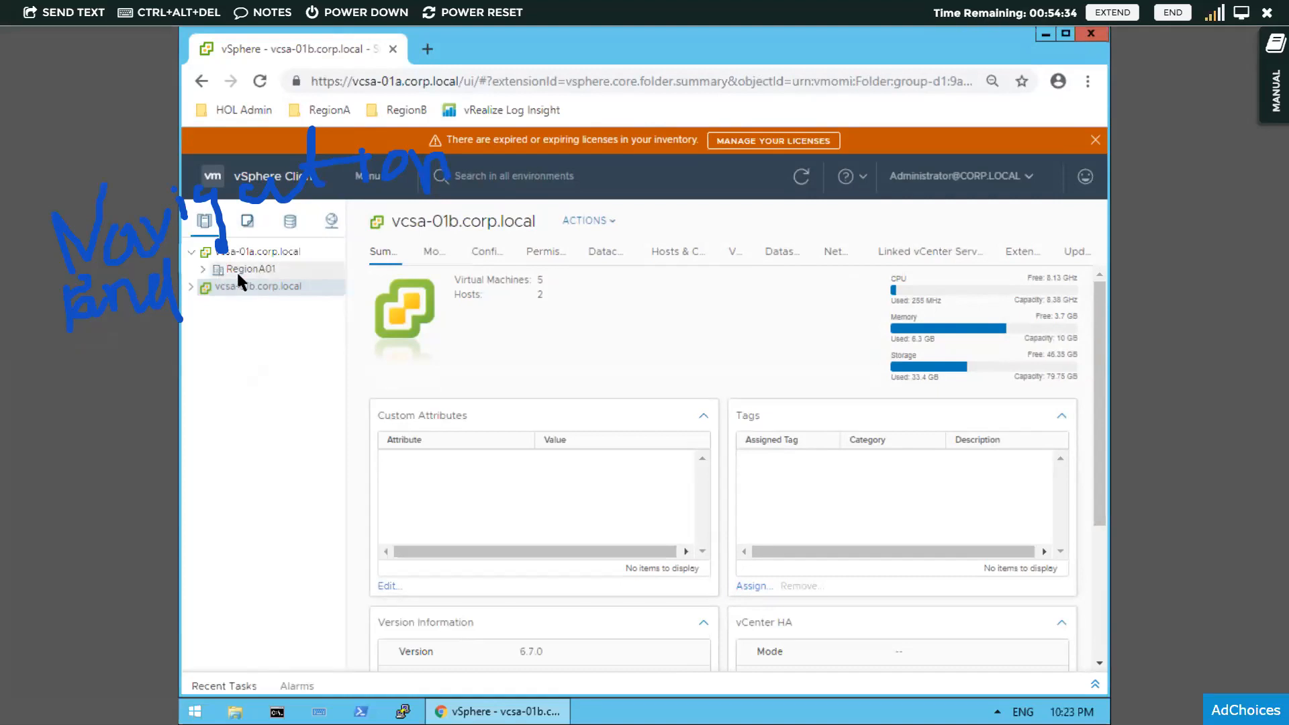
pyautogui.click(202, 272)
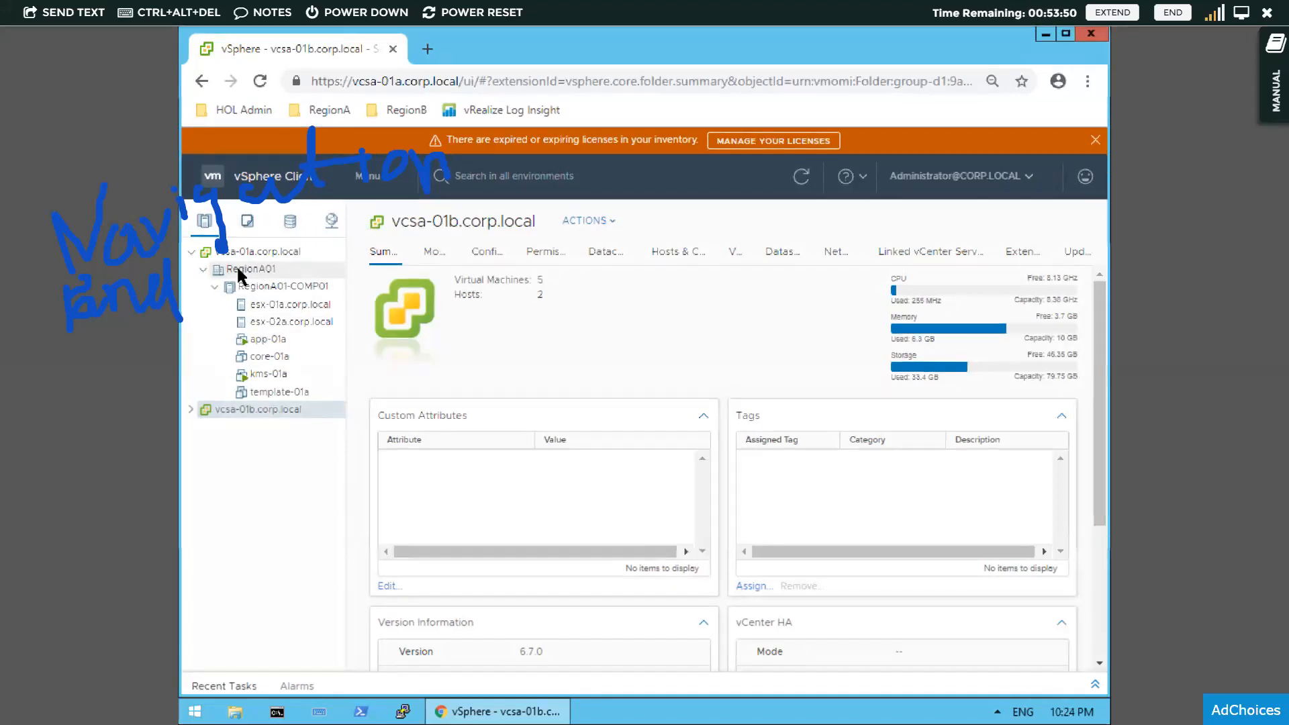
pyautogui.click(192, 410)
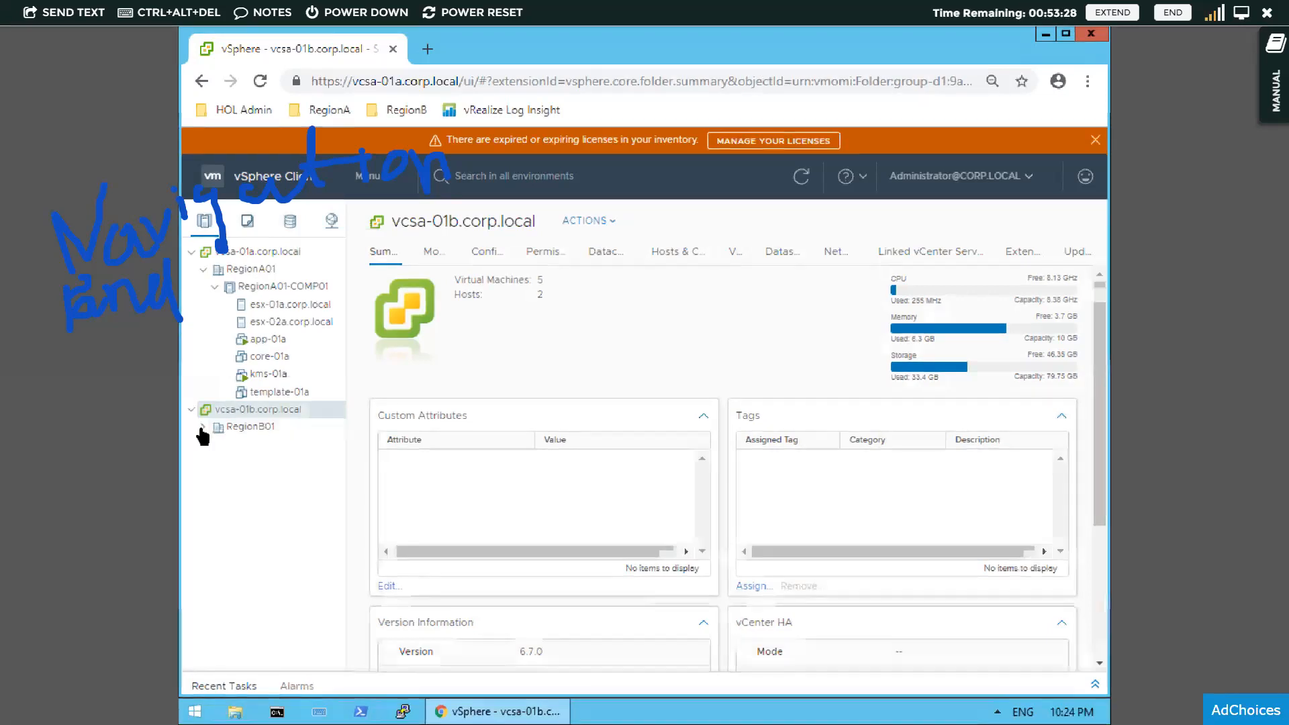
pyautogui.click(201, 428)
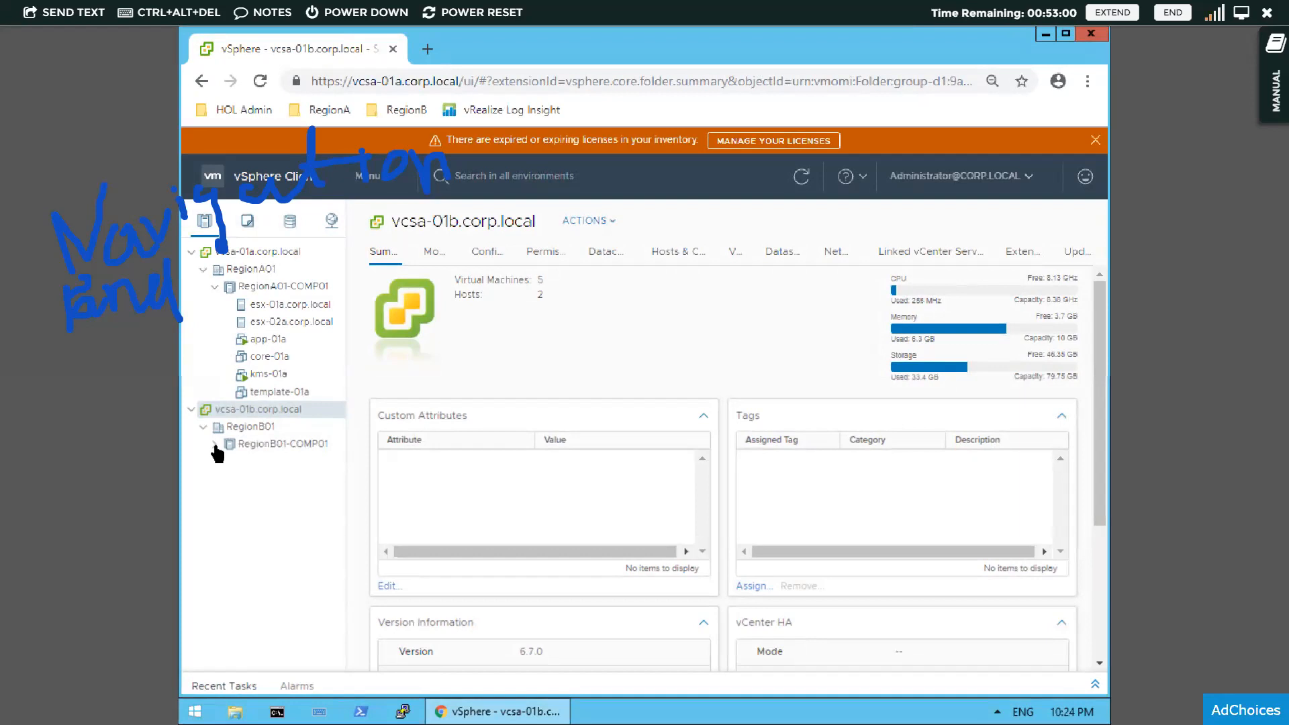
pyautogui.click(215, 445)
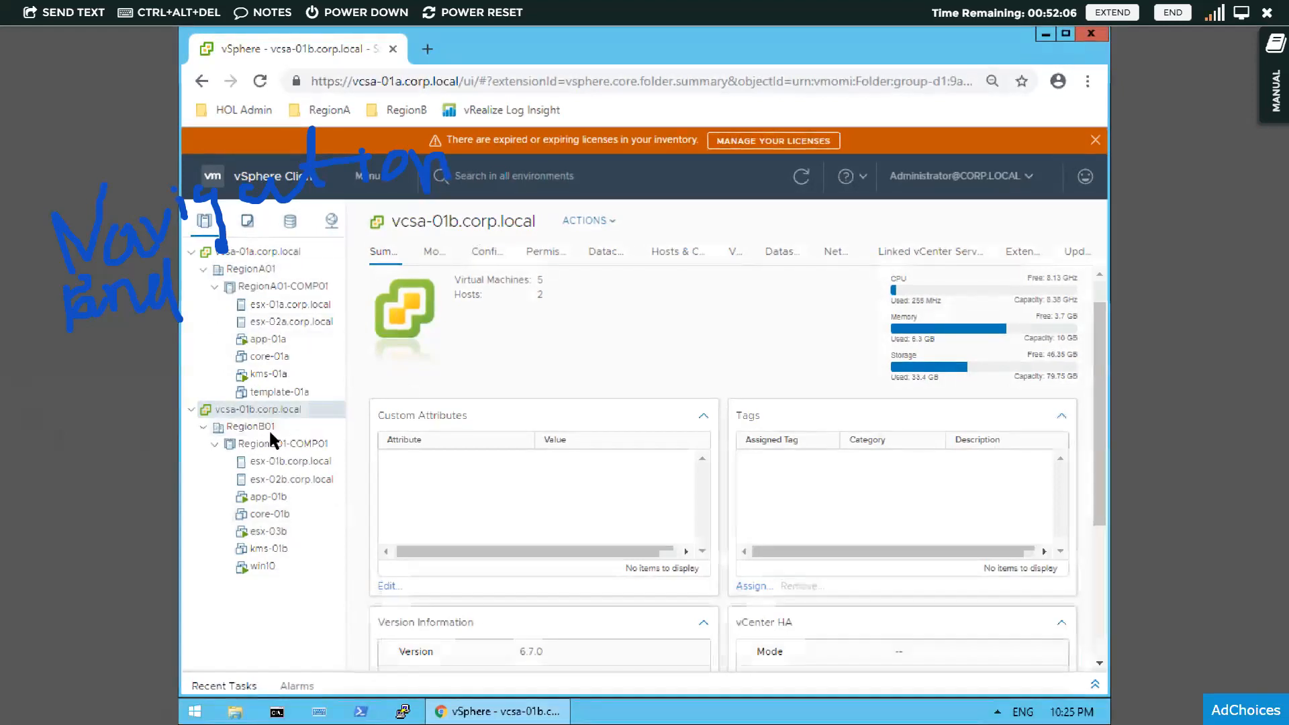
# Review the hypervisor, hardware and configuration details in the summary of host esx-01a.corp.local.
pyautogui.click(287, 305)
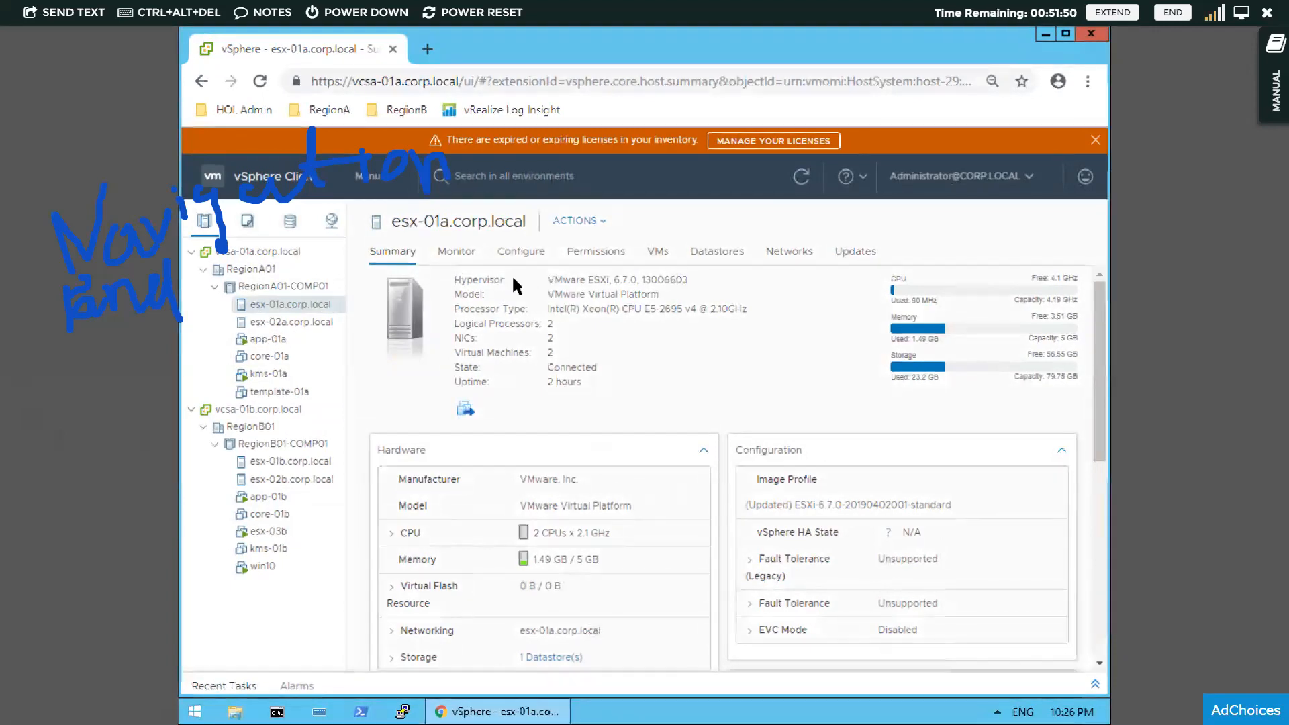
pyautogui.moveTo(461, 279); pyautogui.dragTo(515, 279)
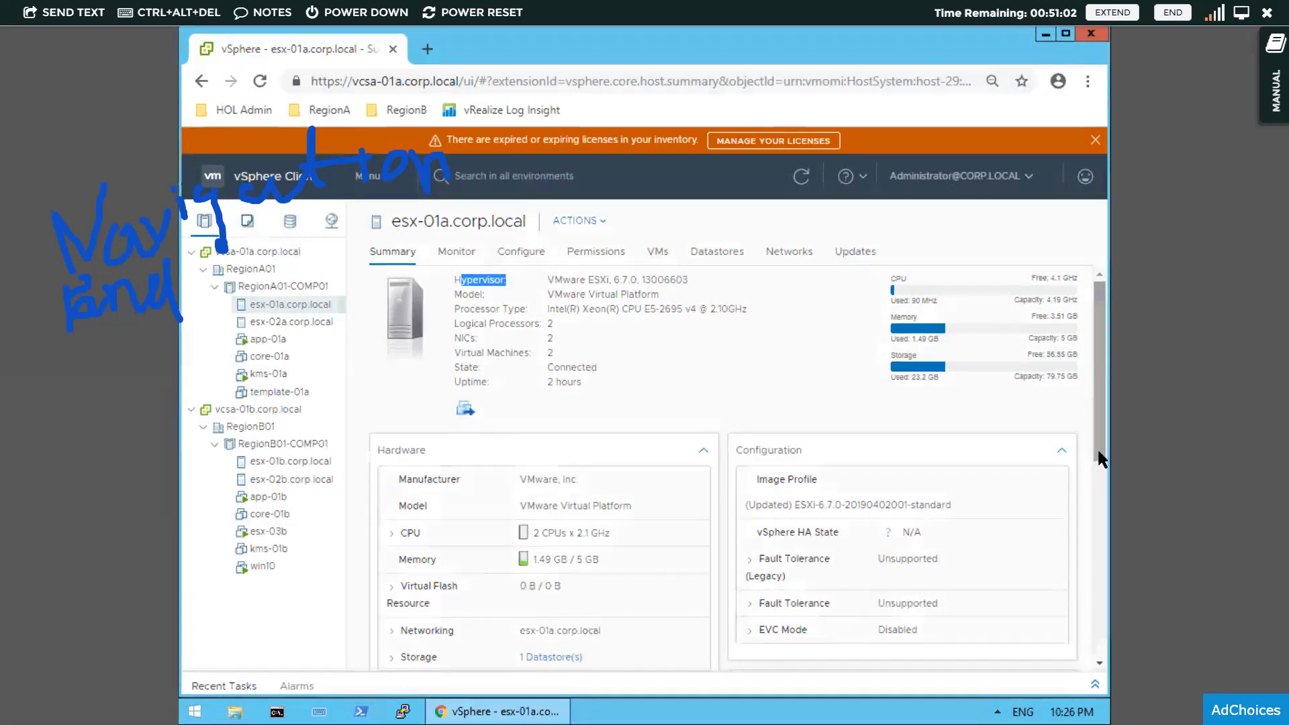
pyautogui.scroll(-4, 1085, 505)
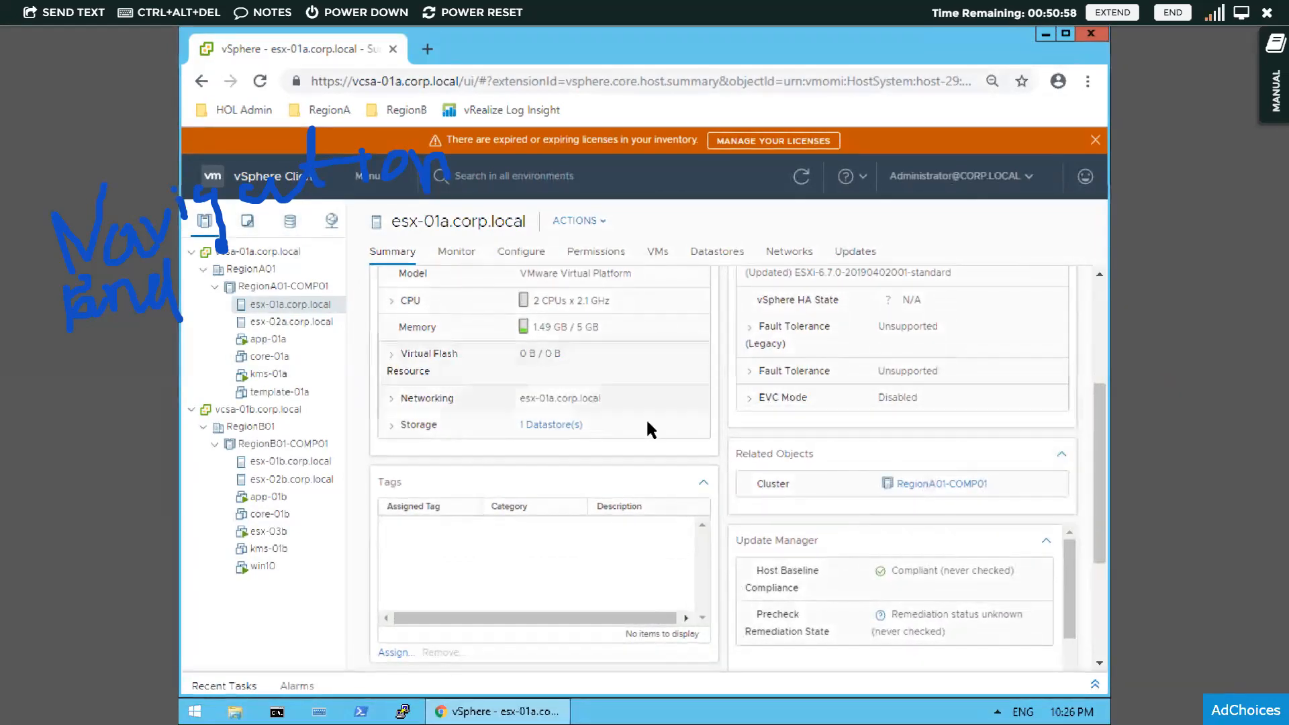
pyautogui.scroll(3, 646, 418)
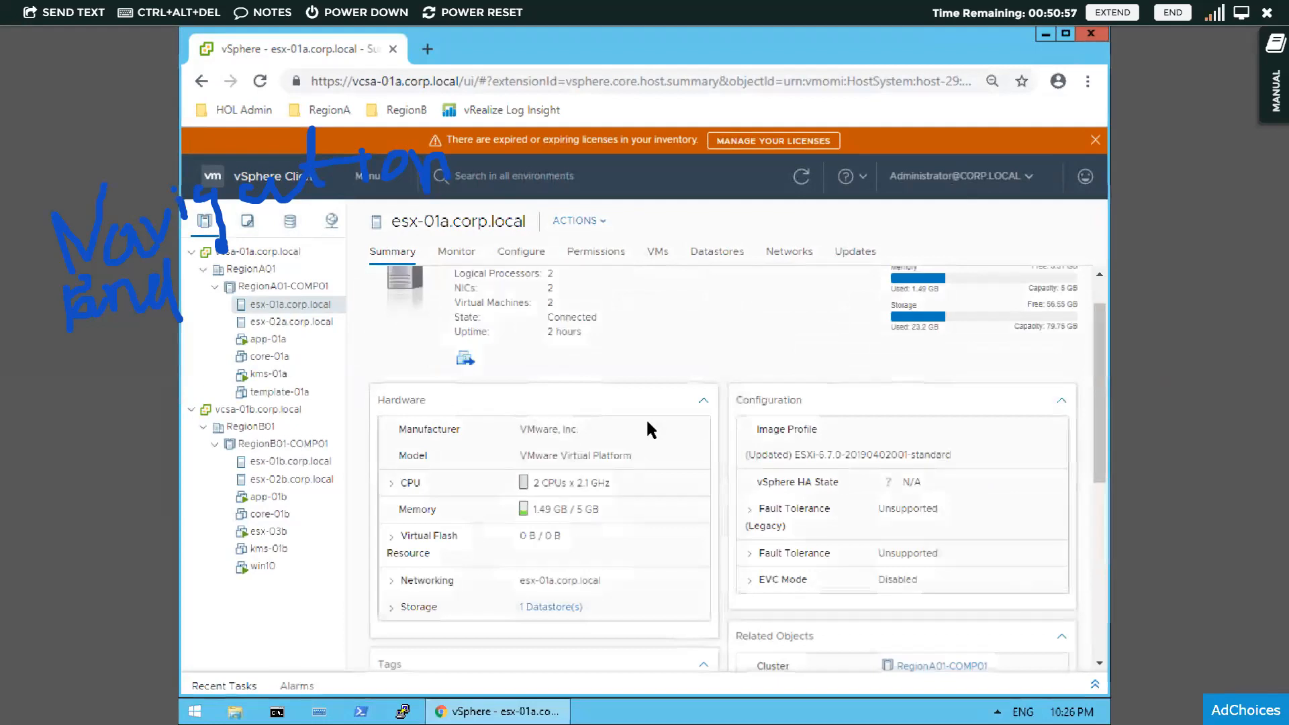
# Collapse the Hardware, Configuration and Related Objects sections in the esx-01a.corp.local summary.
pyautogui.click(703, 402)
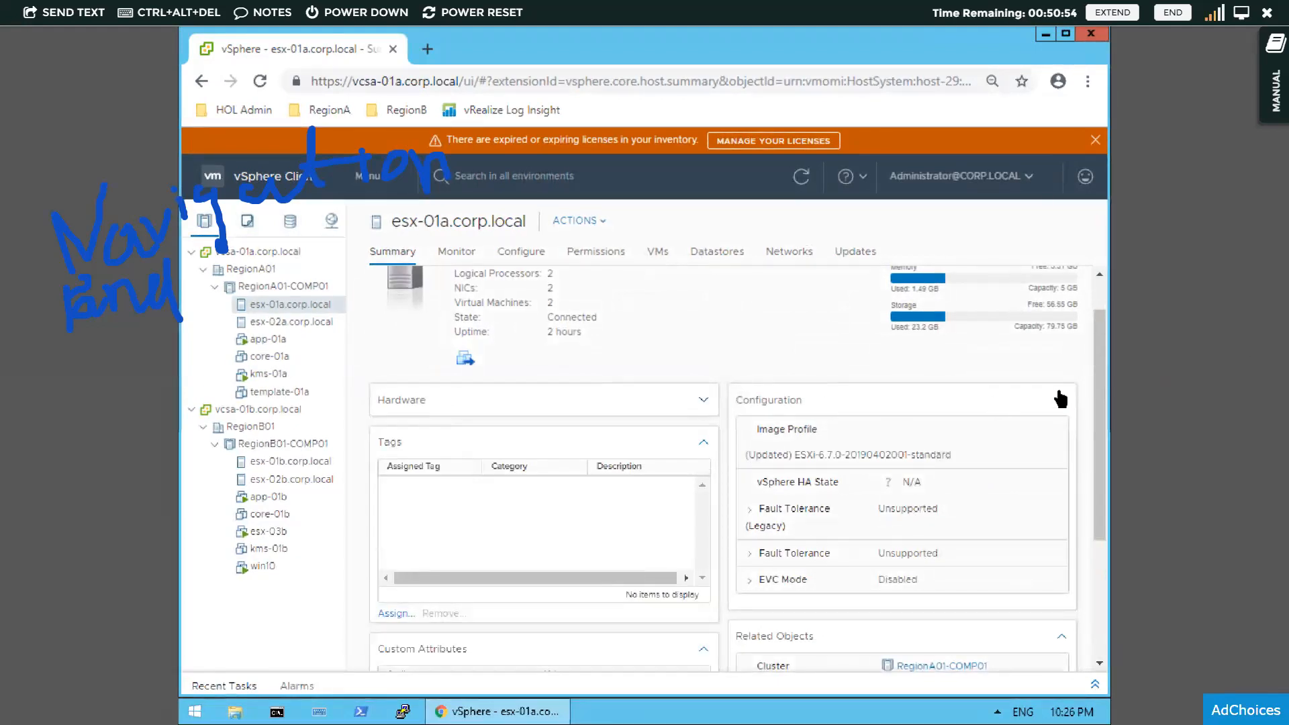
pyautogui.click(1060, 401)
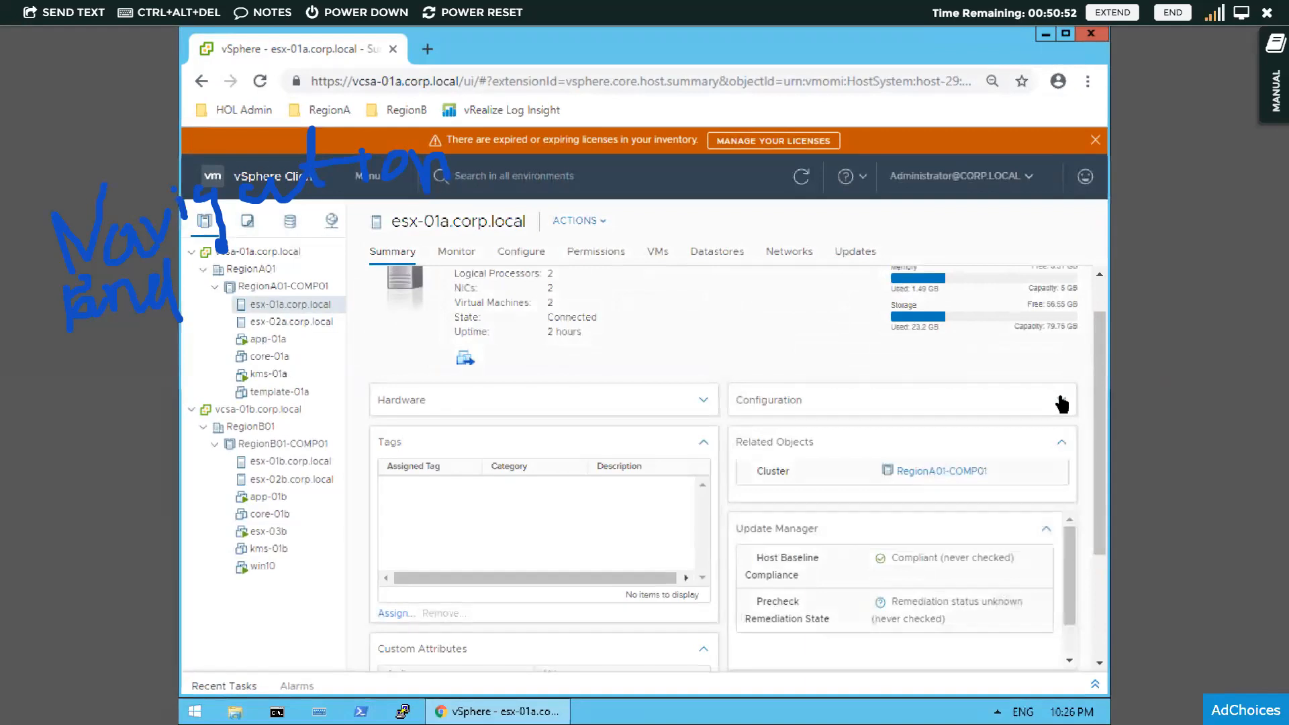
pyautogui.click(1064, 442)
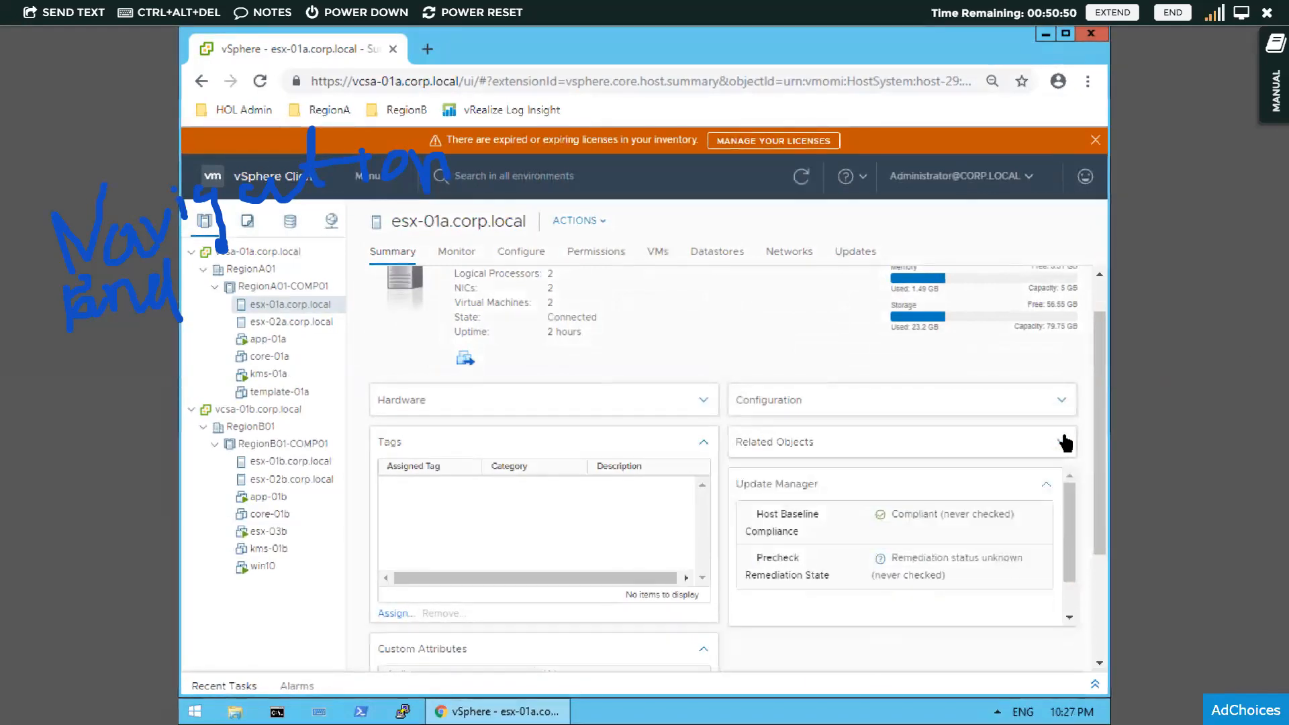
# Collapse the Tags and Update Manager sections of the host summary and erase the handwritten navigation pane label.
pyautogui.click(703, 442)
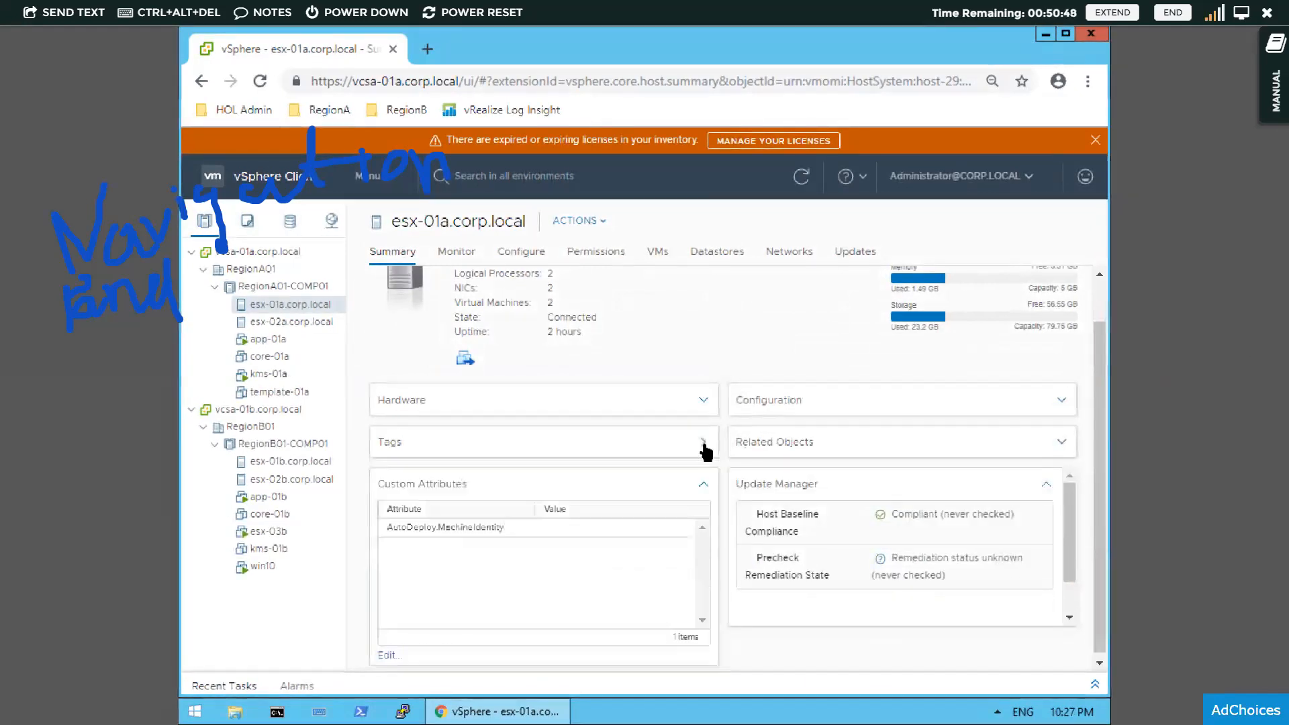
pyautogui.click(1045, 487)
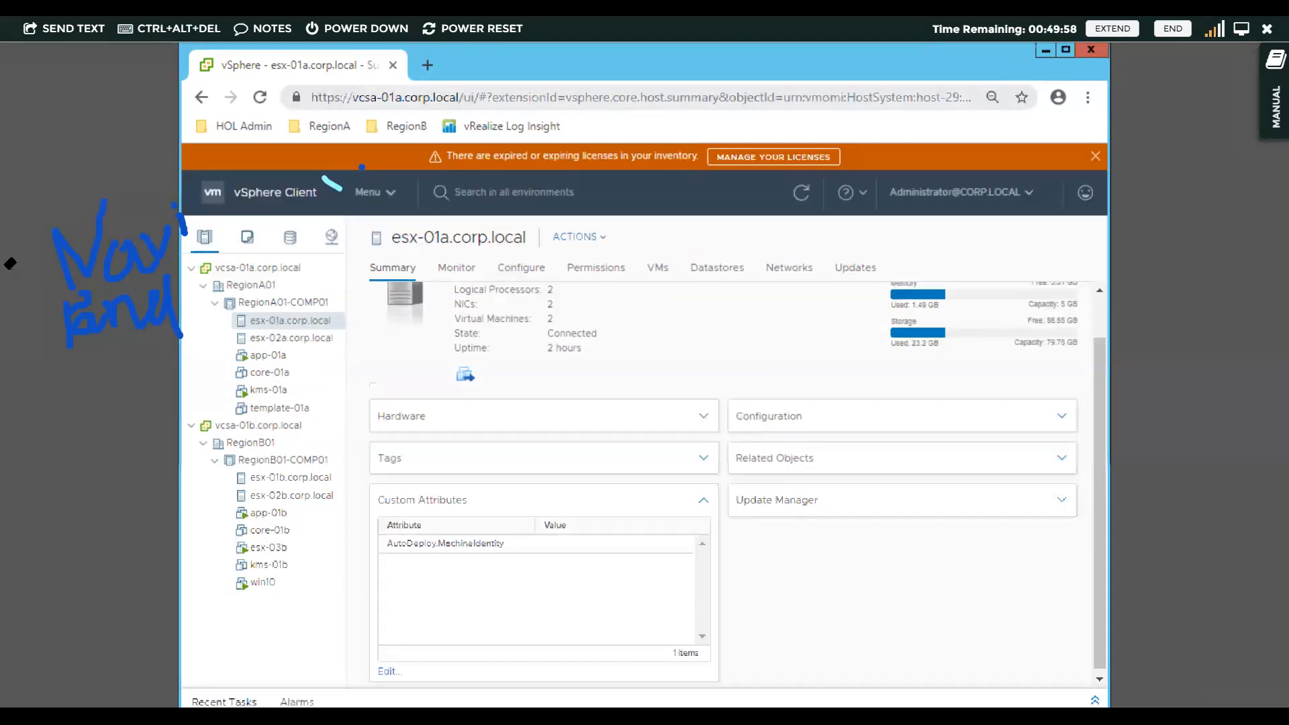
pyautogui.moveTo(150, 321); pyautogui.dragTo(26, 321)
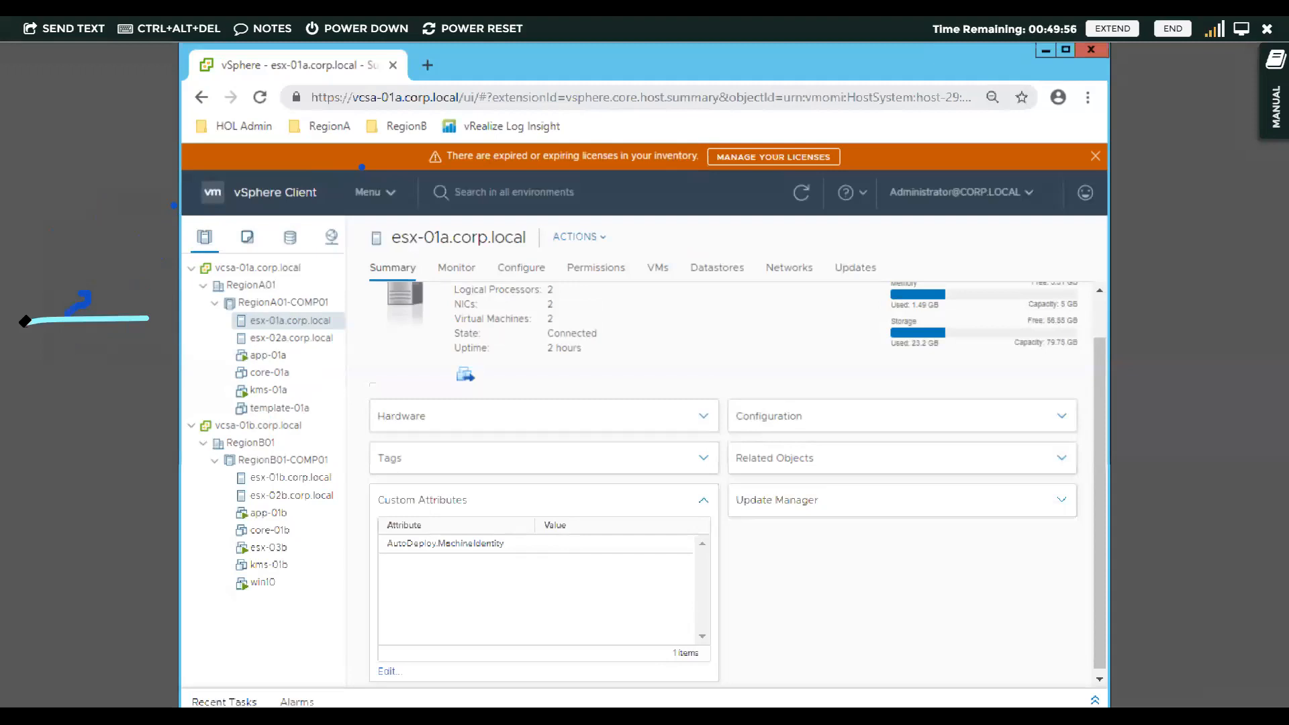
pyautogui.moveTo(176, 210)
pyautogui.mouseDown()
pyautogui.moveTo(64, 301)
pyautogui.moveTo(95, 314)
pyautogui.mouseUp()
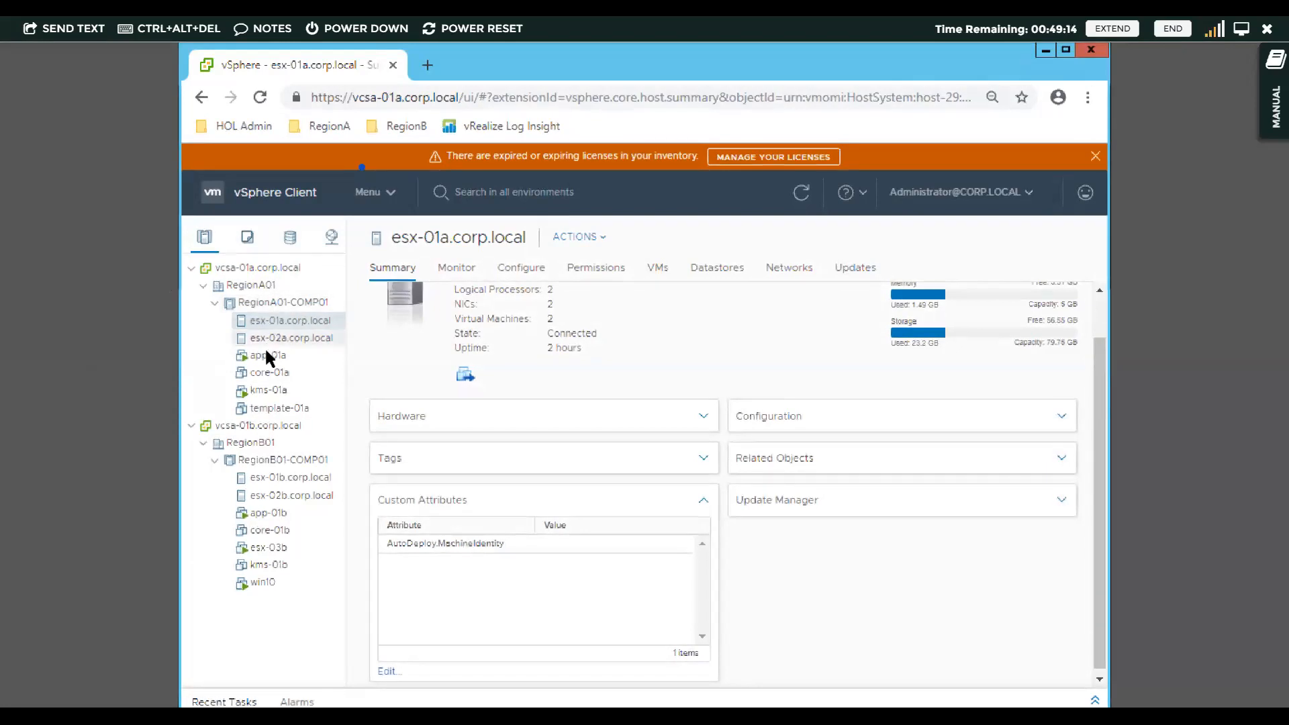
# Examine the actions available for cluster RegionA01-COMP01, datacenter RegionA01 and vCenter vcsa-01a.corp.local in the inventory.
pyautogui.rightClick(278, 304)
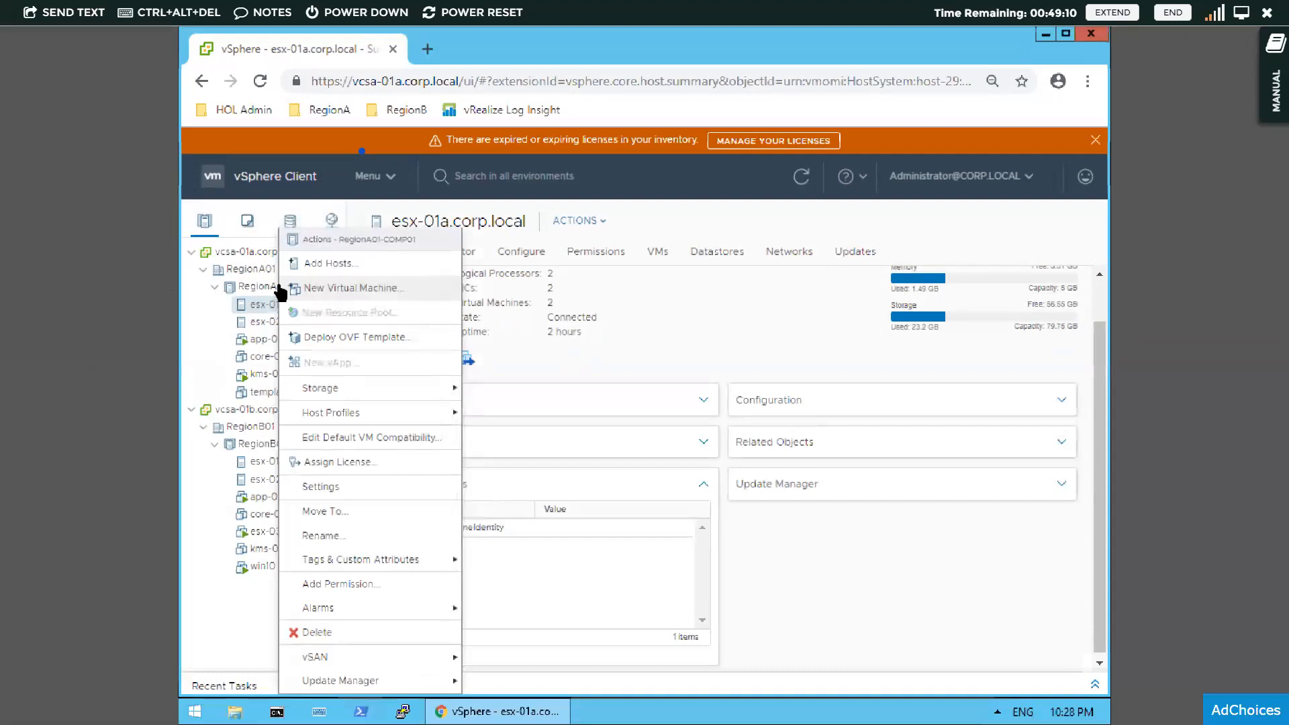
pyautogui.rightClick(242, 268)
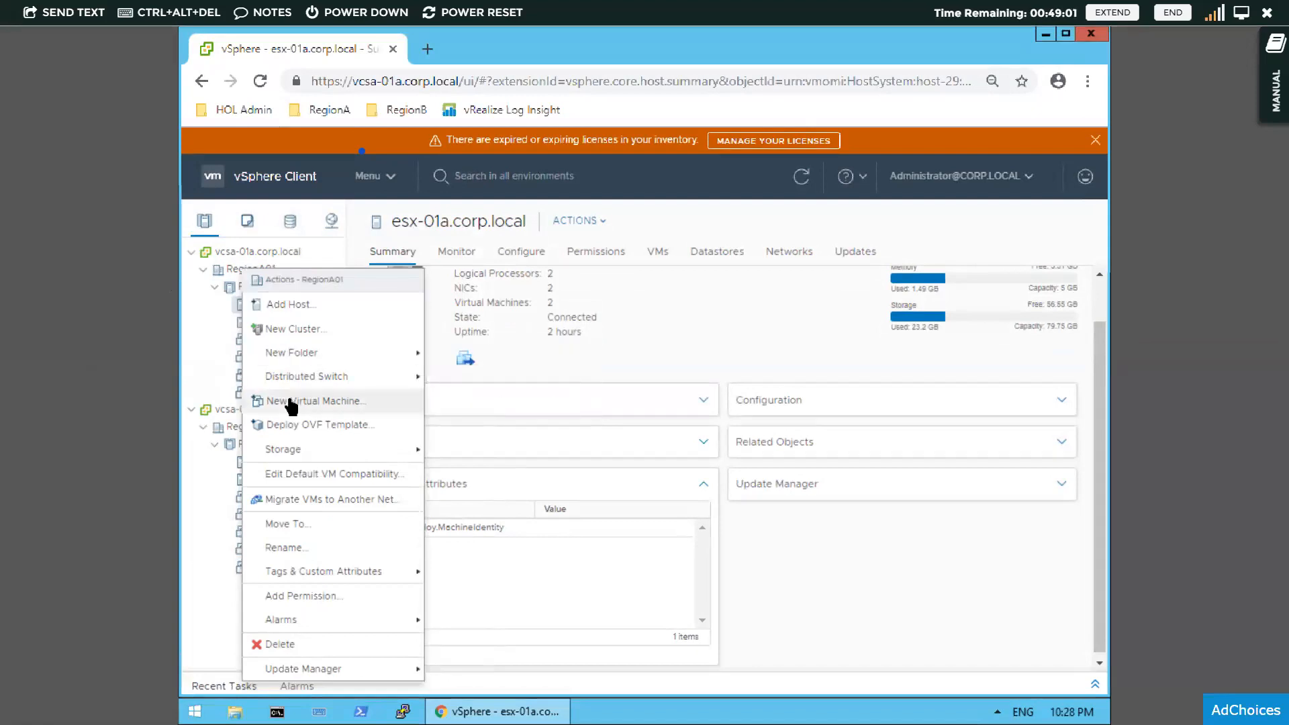
pyautogui.rightClick(279, 252)
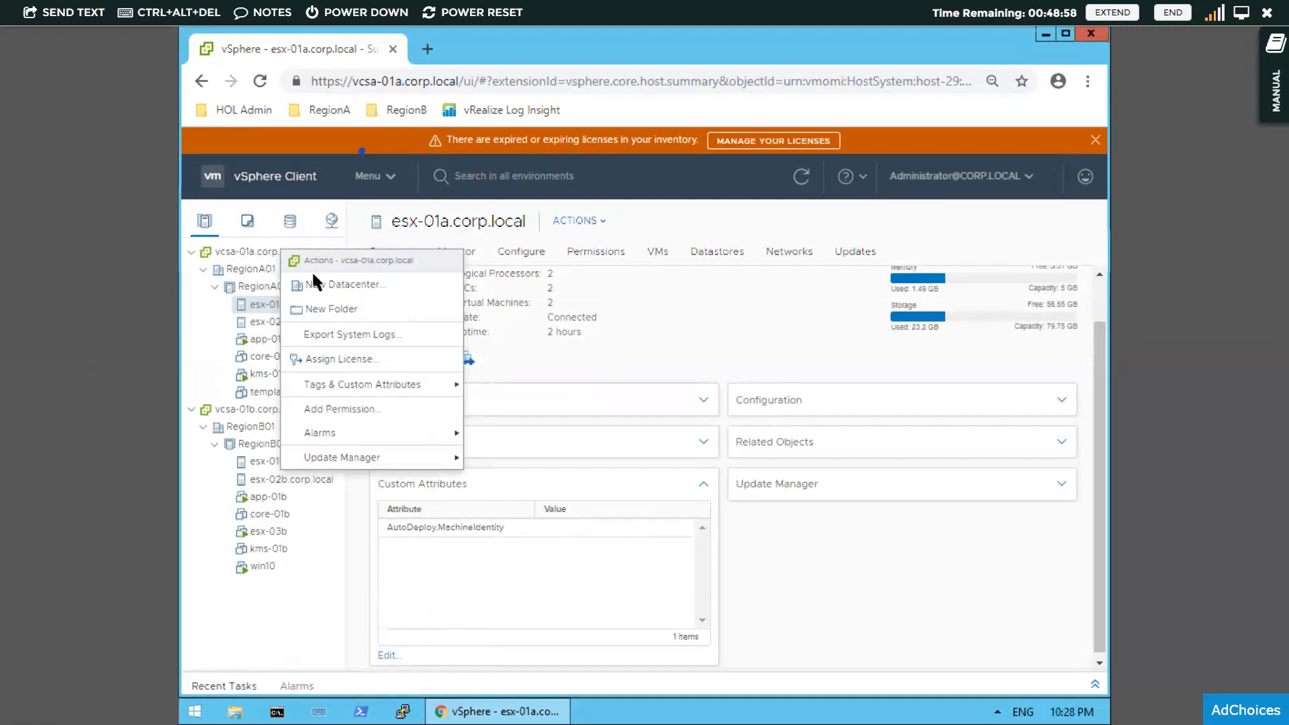
pyautogui.rightClick(247, 270)
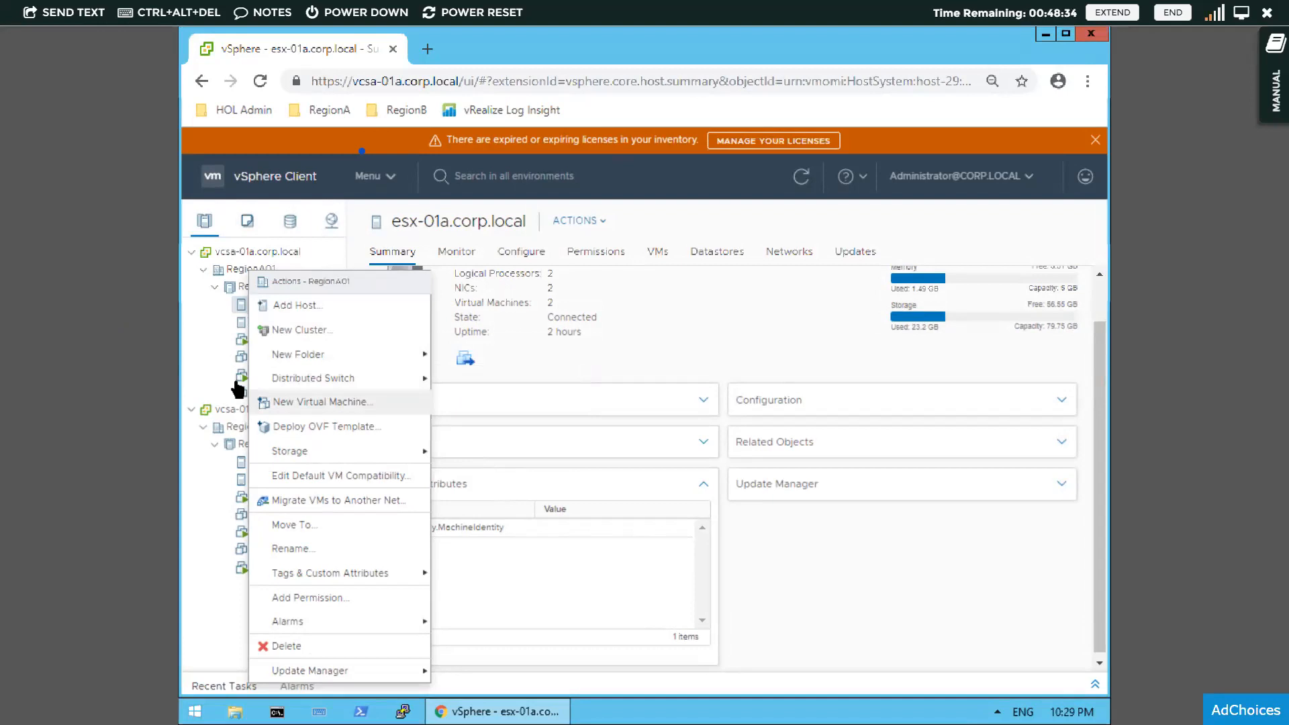
pyautogui.rightClick(227, 287)
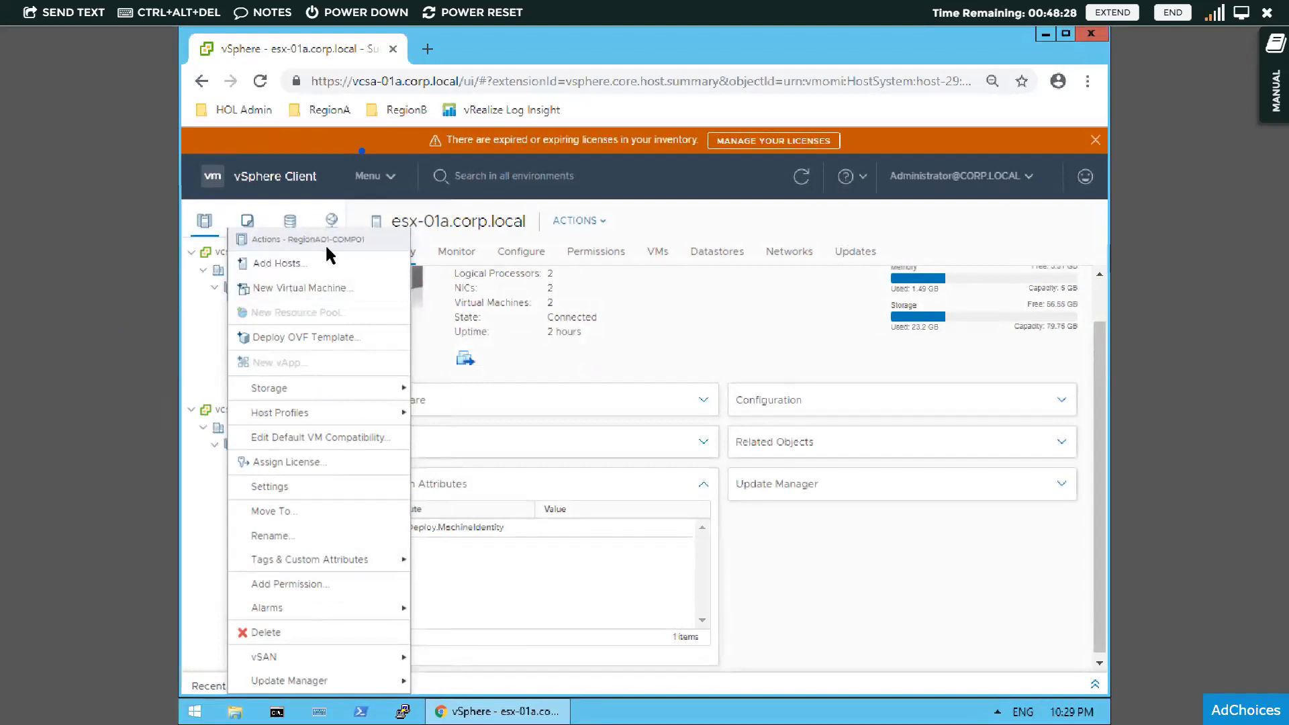
pyautogui.click(189, 418)
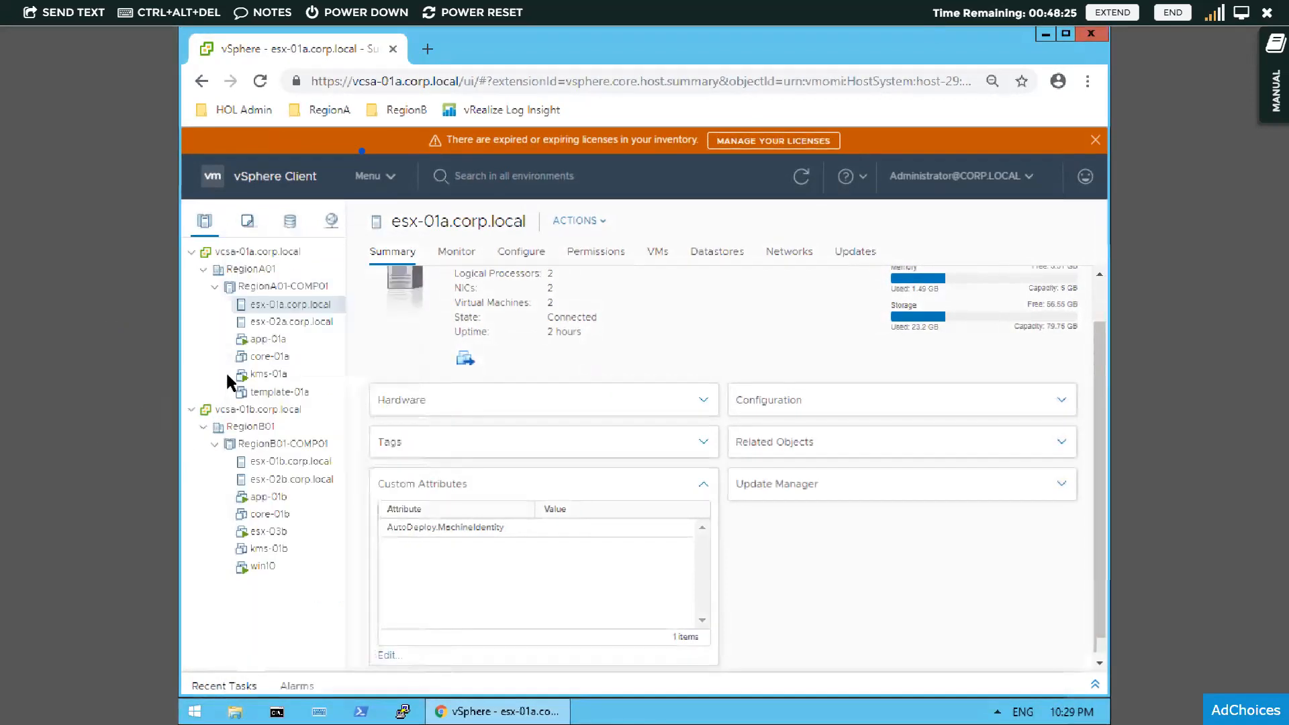
# Examine the actions available for virtual machine app-01a, including its VM Policies and Fault Tolerance options.
pyautogui.rightClick(268, 339)
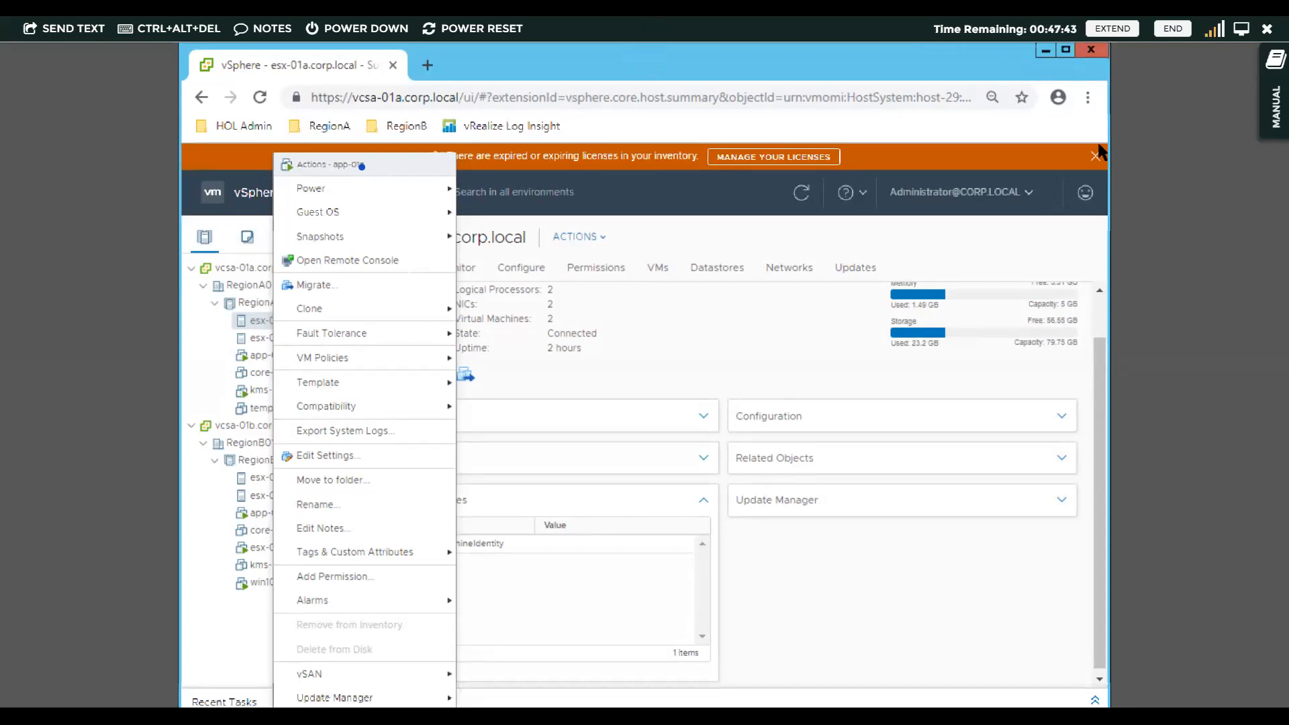
pyautogui.moveTo(336, 358)
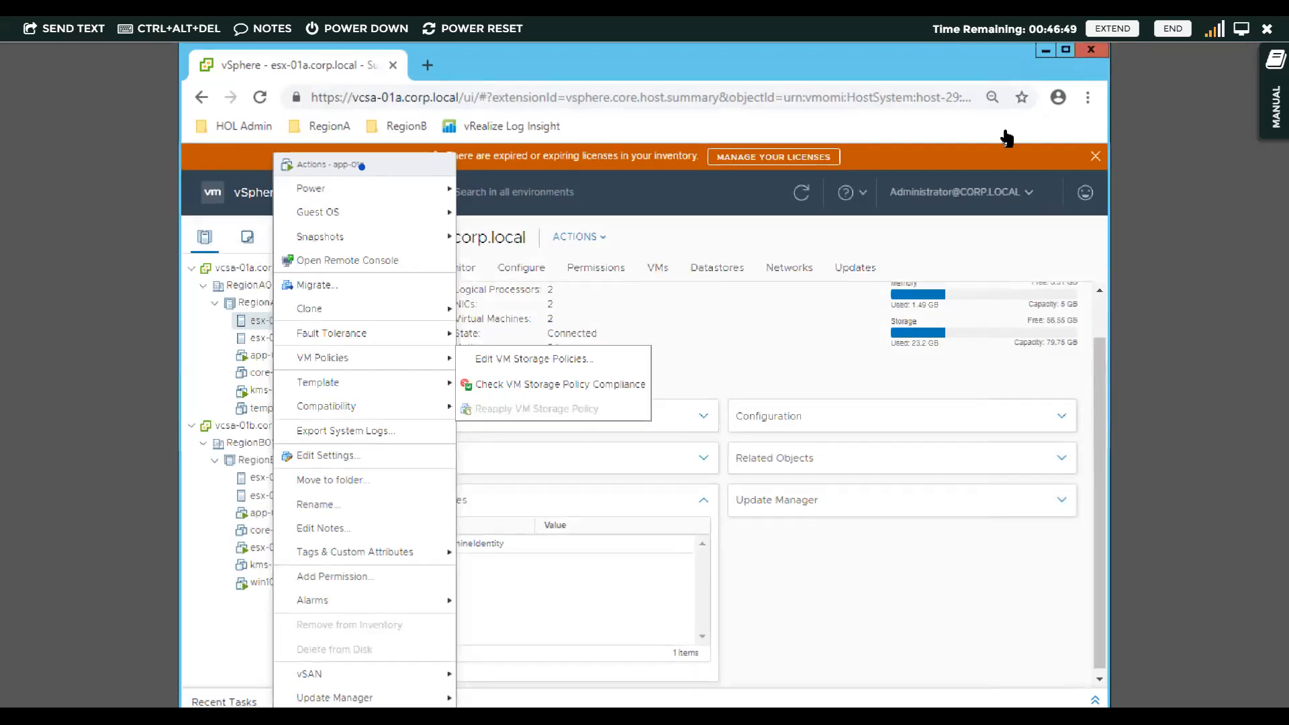
pyautogui.moveTo(327, 678)
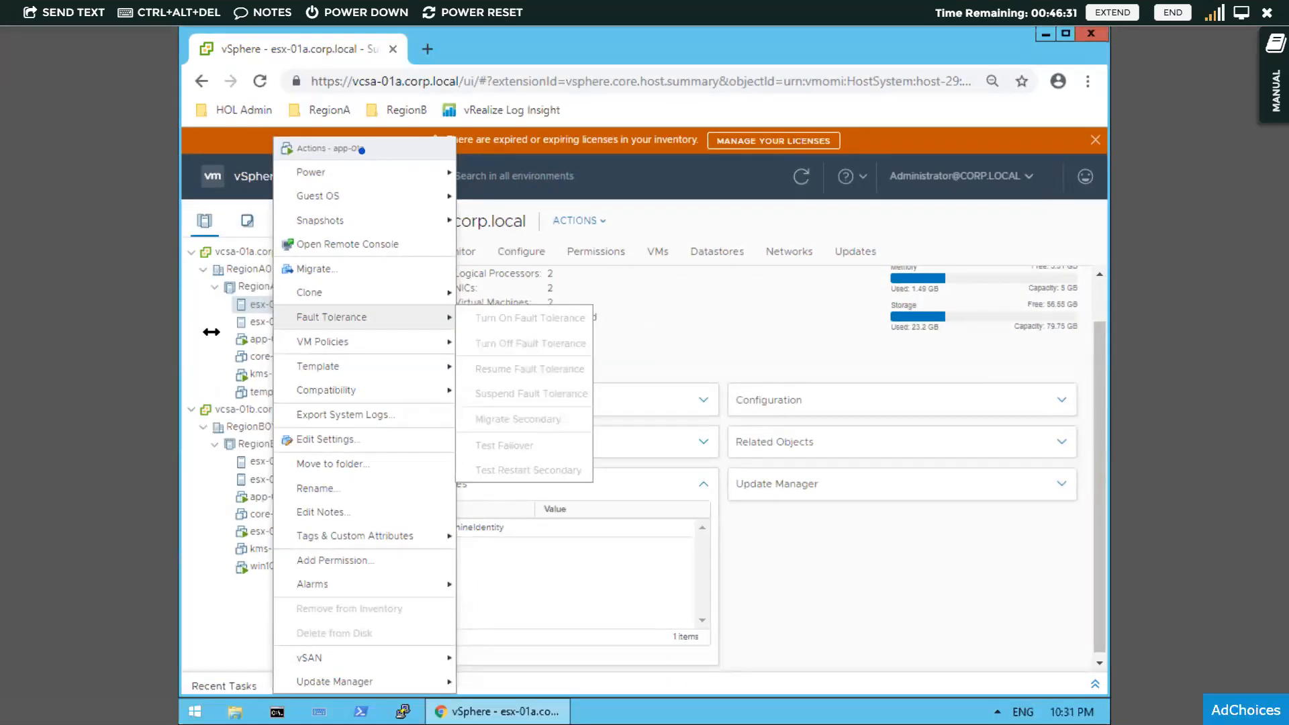
# Compare the actions offered for virtual machine core-01a, cluster RegionA01-COMP01, datacenter RegionB01 and vCenter vcsa-01a.corp.local.
pyautogui.rightClick(237, 360)
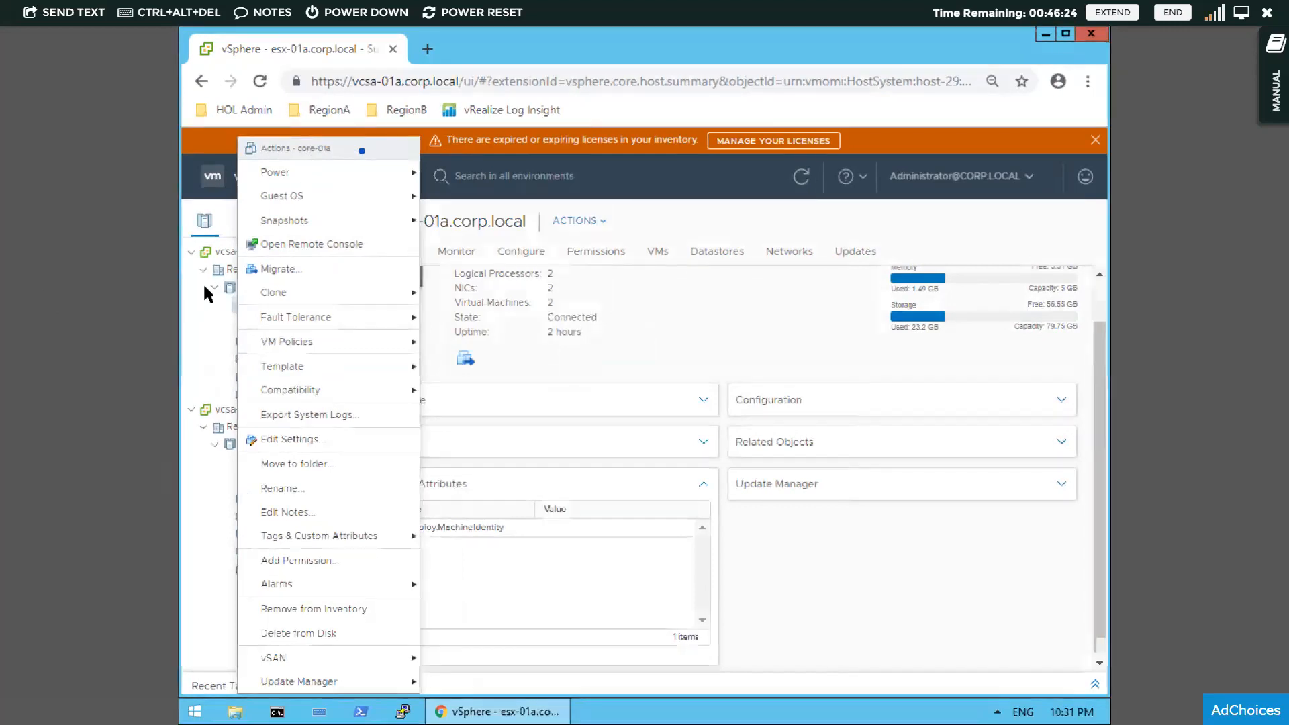
pyautogui.rightClick(221, 282)
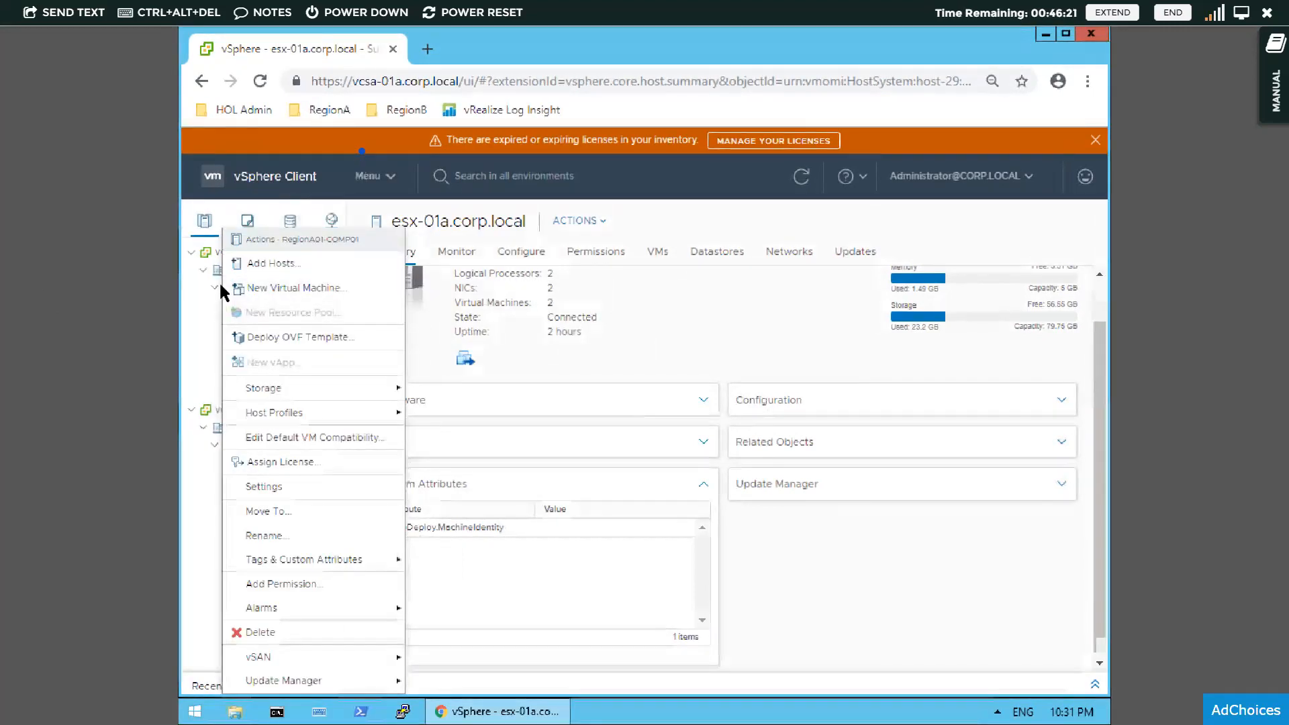
pyautogui.rightClick(215, 437)
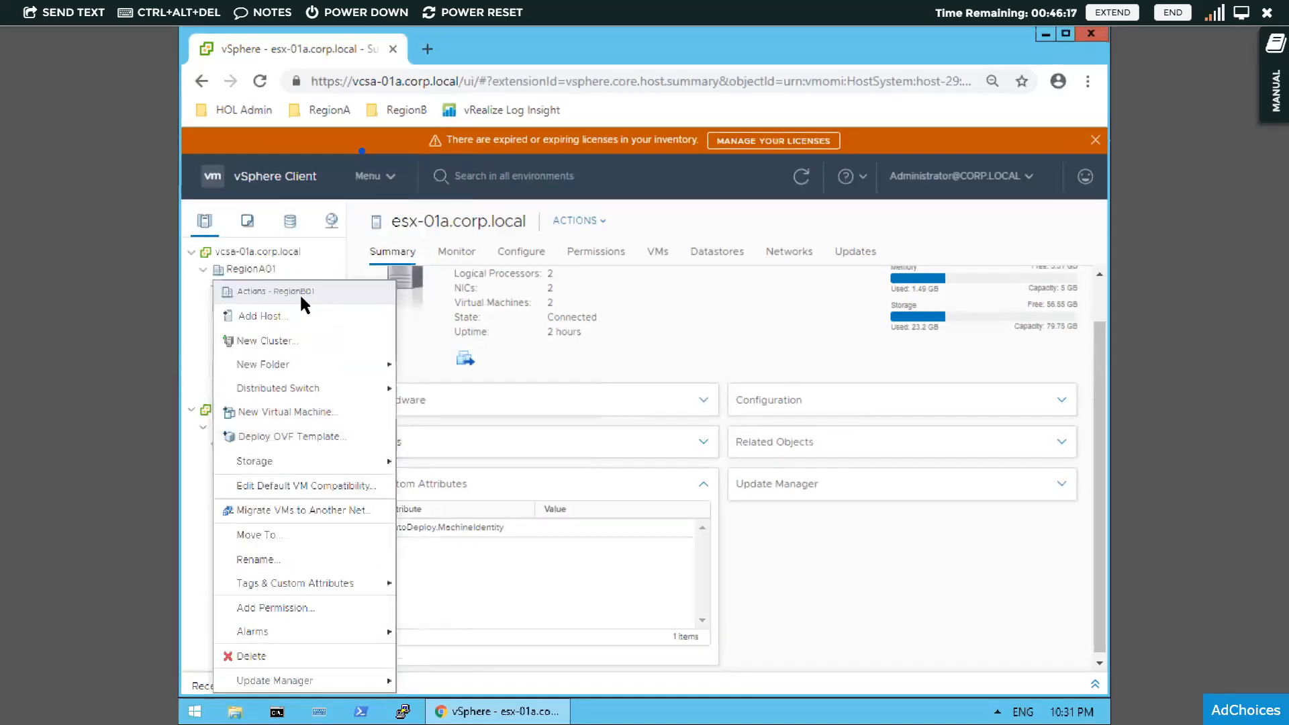
pyautogui.rightClick(238, 251)
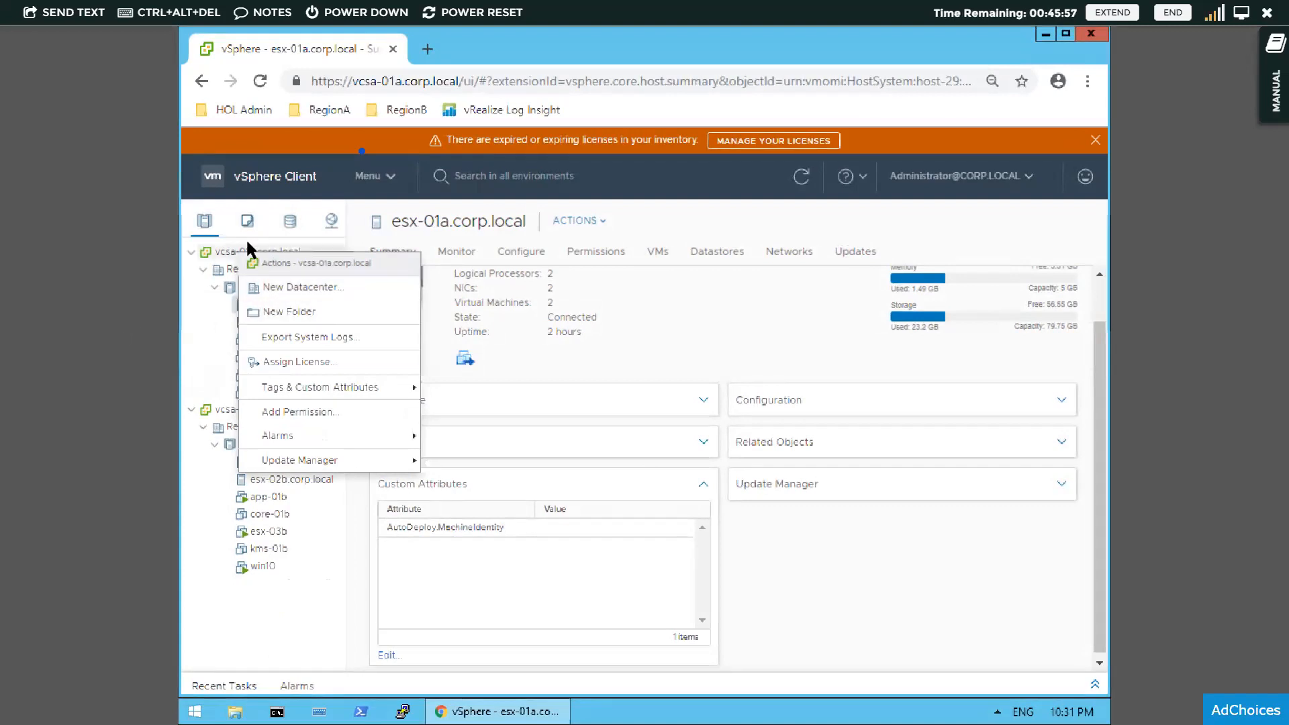
# Start creating a new virtual machine on cluster RegionA01-COMP01.
pyautogui.click(378, 176)
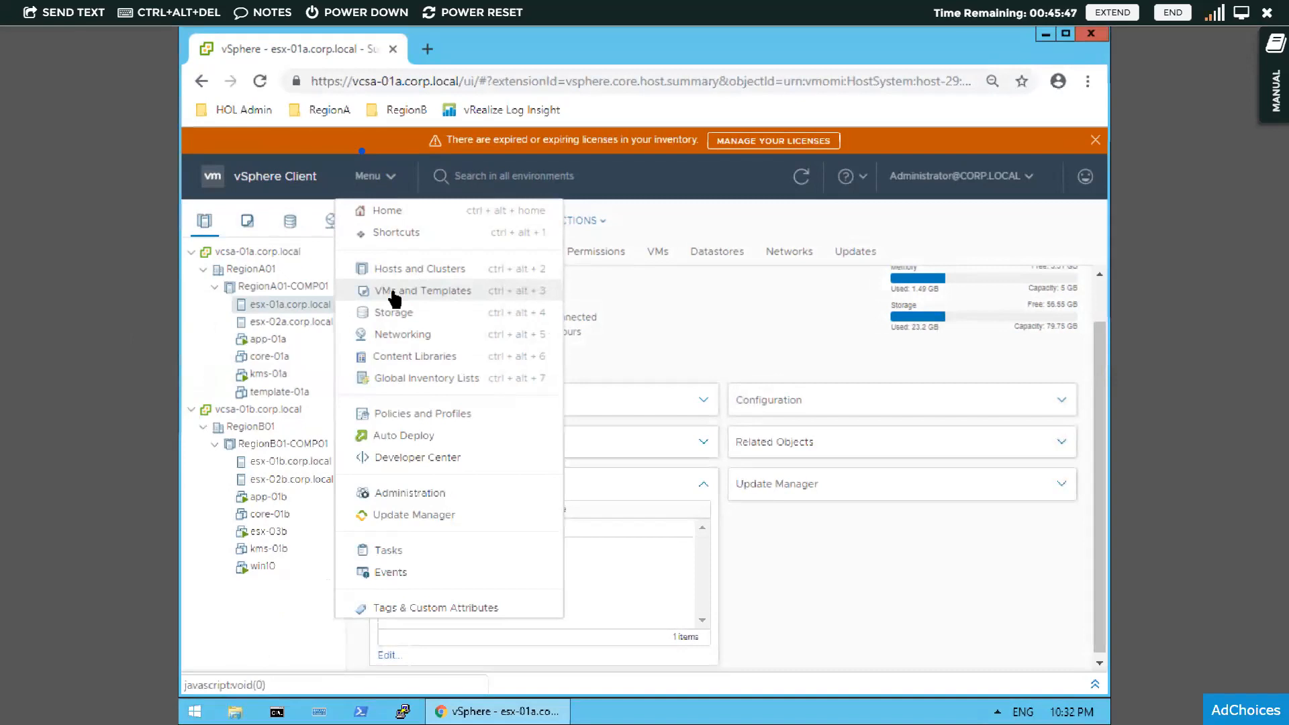
pyautogui.rightClick(309, 283)
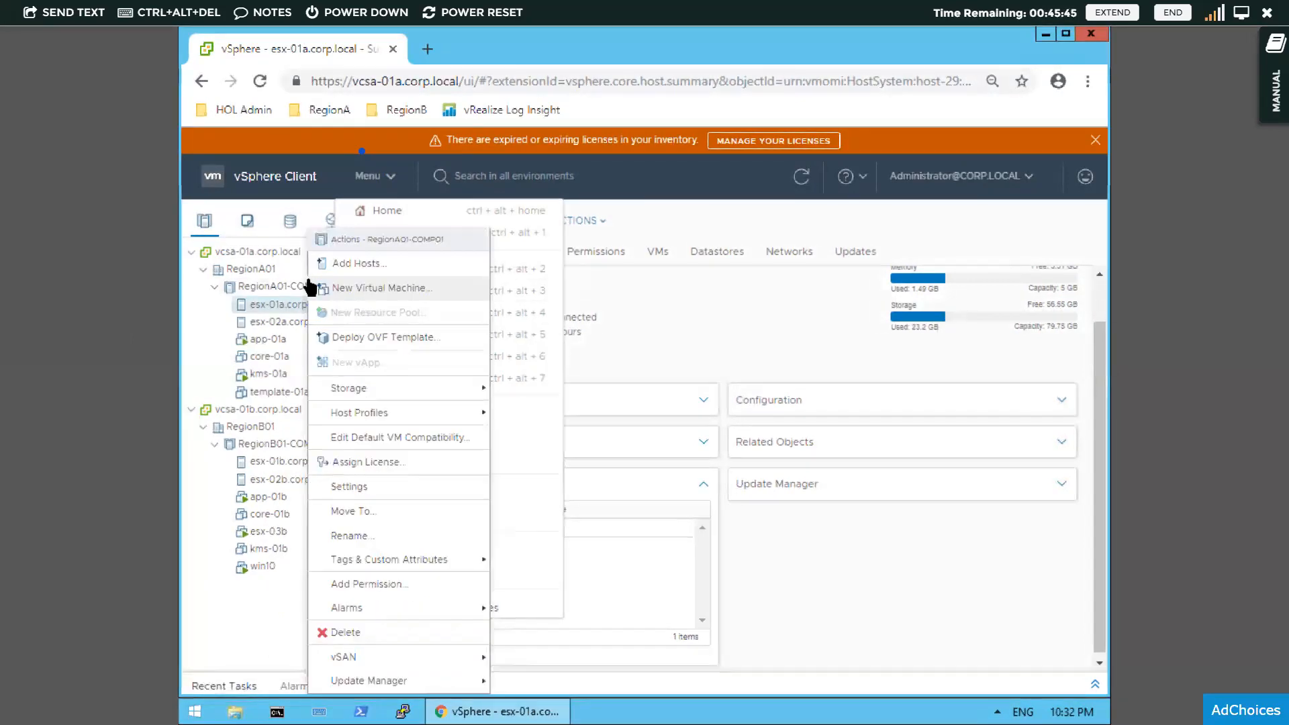
pyautogui.rightClick(258, 288)
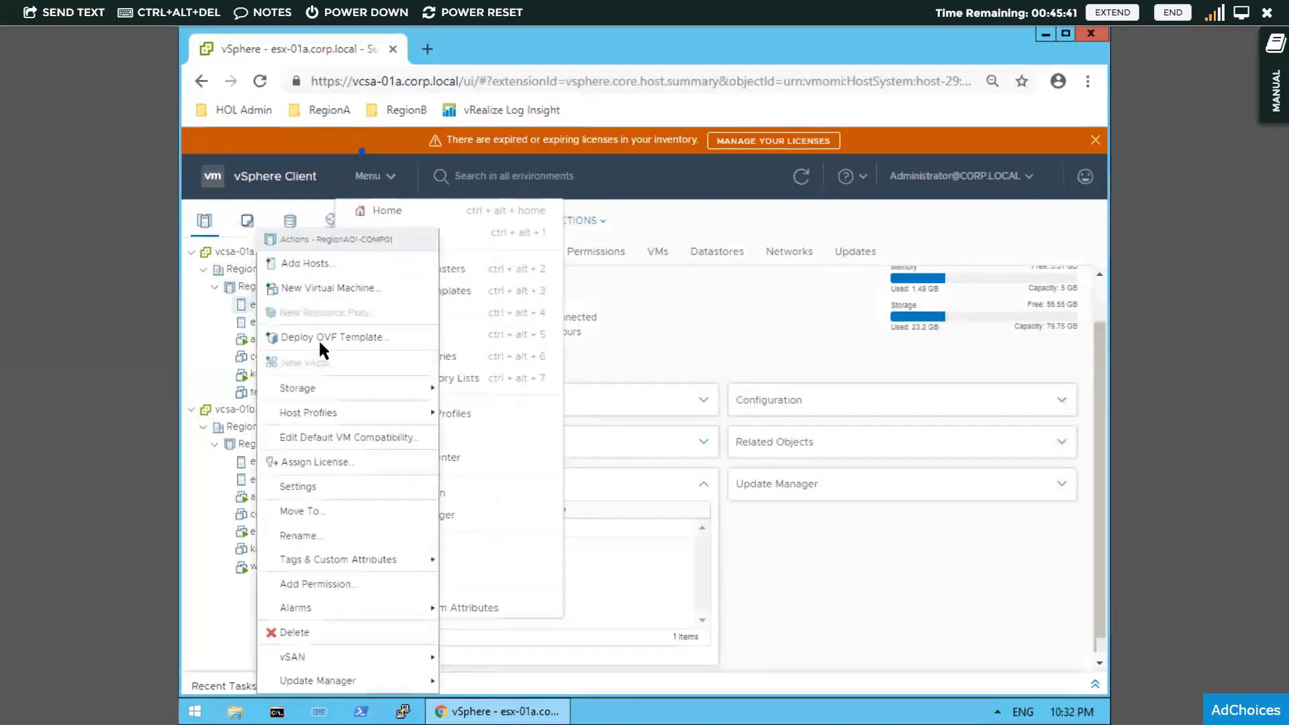
pyautogui.click(328, 288)
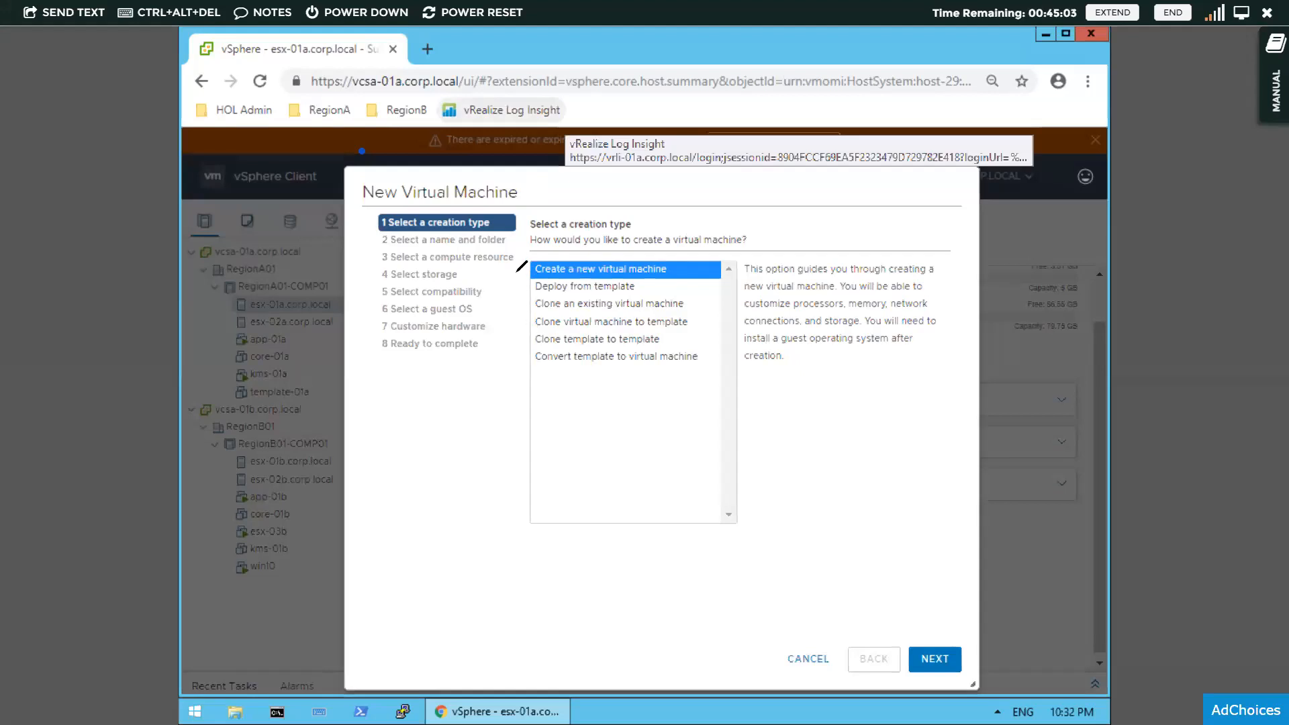
# Bracket the template and clone creation types with handwritten blue marks, and erase the marks.
pyautogui.moveTo(528, 283); pyautogui.dragTo(530, 343)
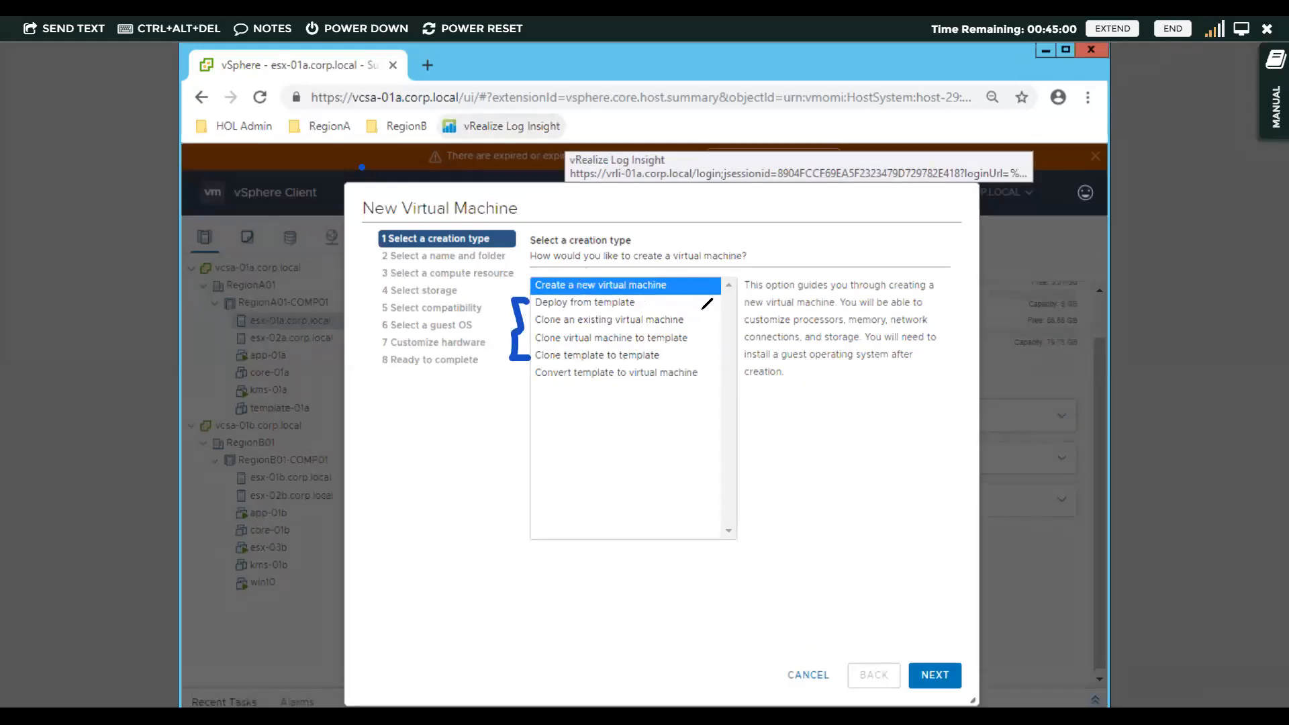
pyautogui.moveTo(695, 306)
pyautogui.mouseDown()
pyautogui.moveTo(714, 368)
pyautogui.moveTo(699, 377)
pyautogui.mouseUp()
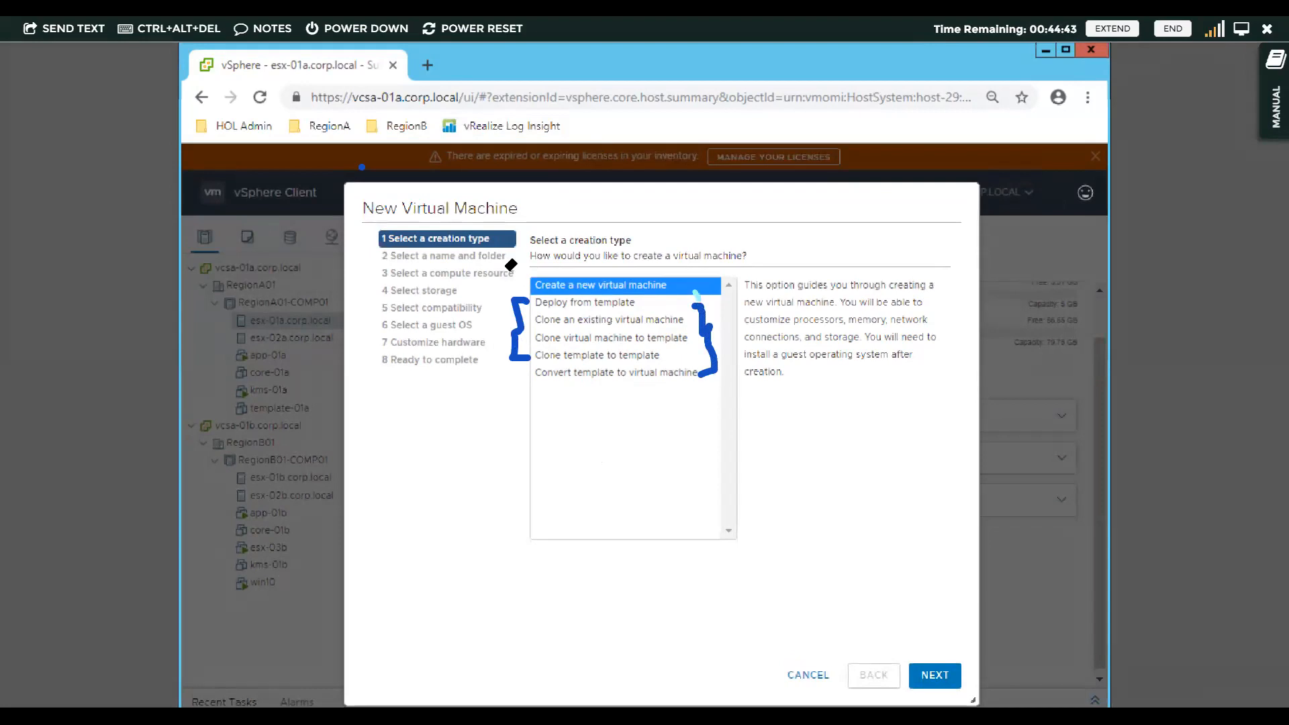
pyautogui.click(392, 141)
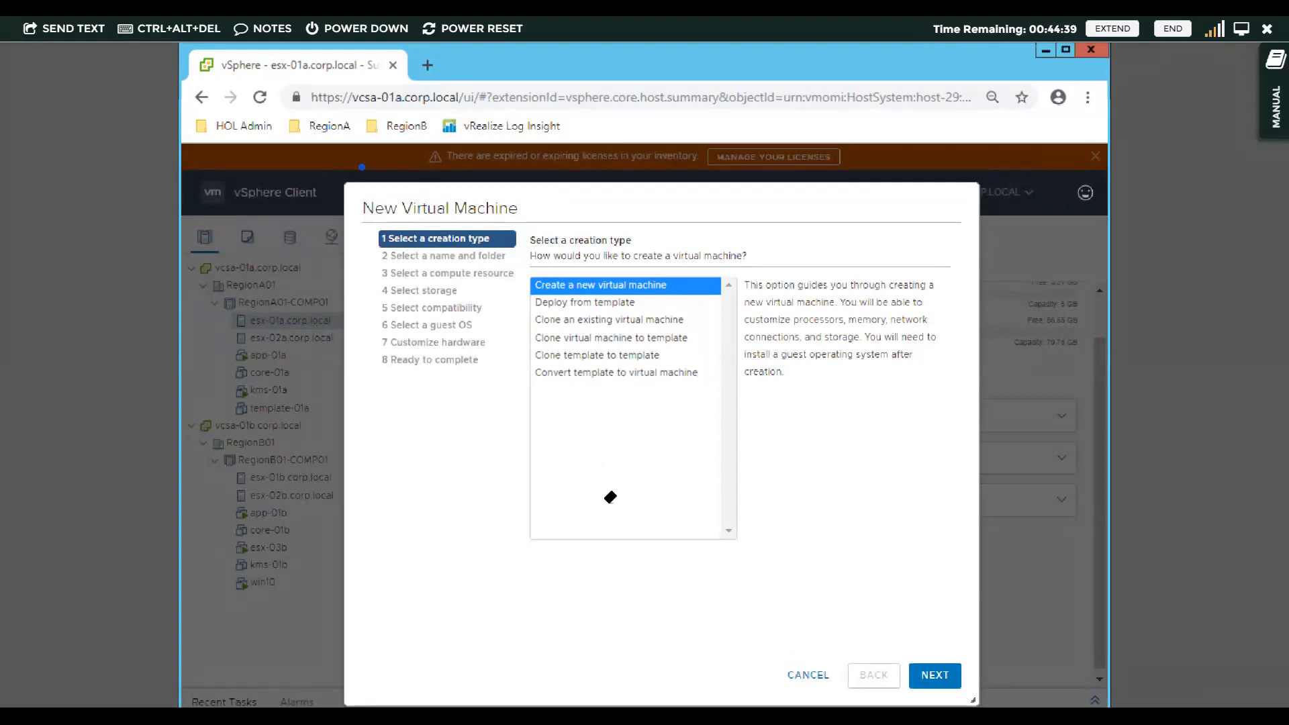
# Accept Create a new virtual machine as the creation type and name the virtual machine VM1.
pyautogui.click(934, 675)
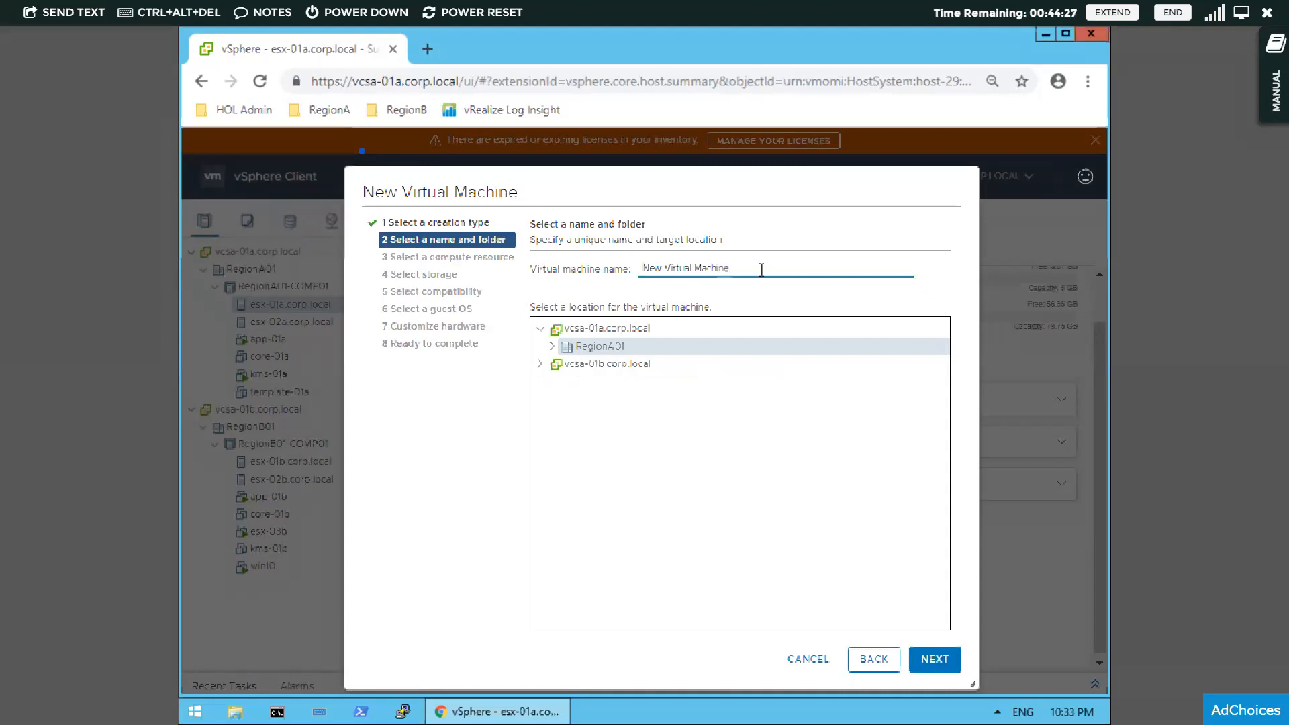
pyautogui.moveTo(730, 269); pyautogui.dragTo(624, 262)
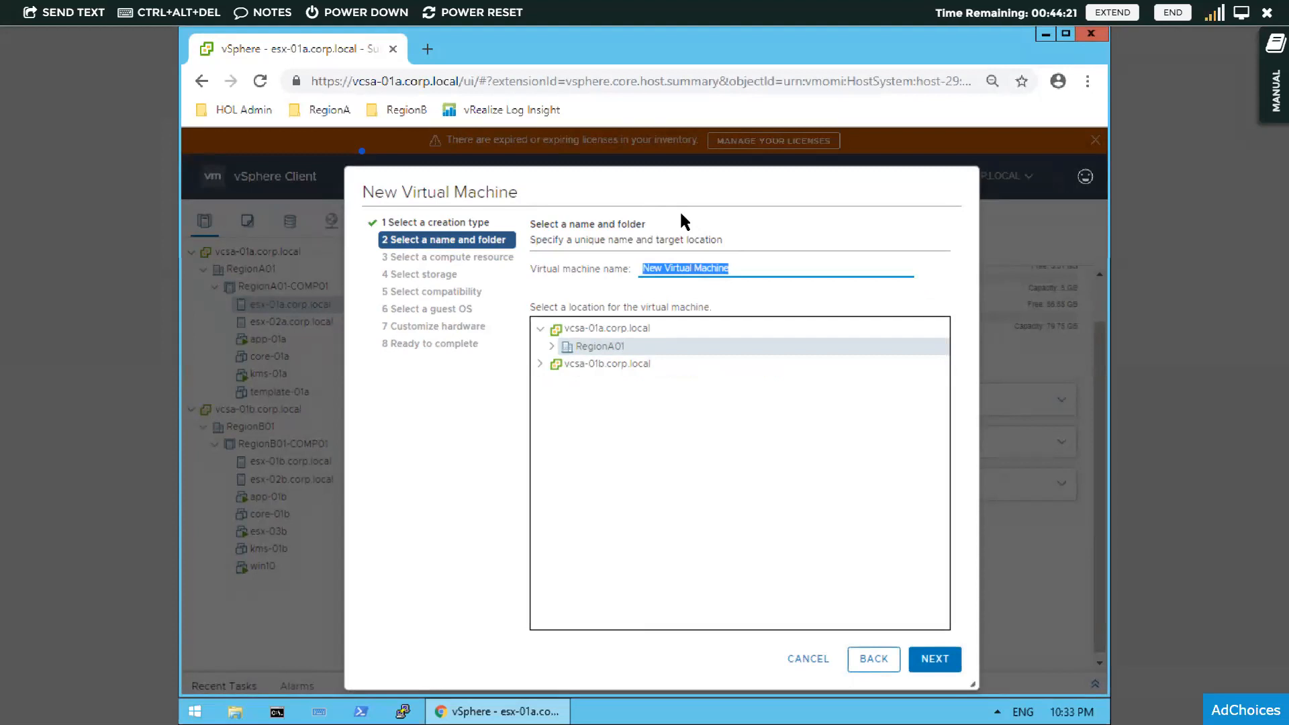
pyautogui.write('VM1')
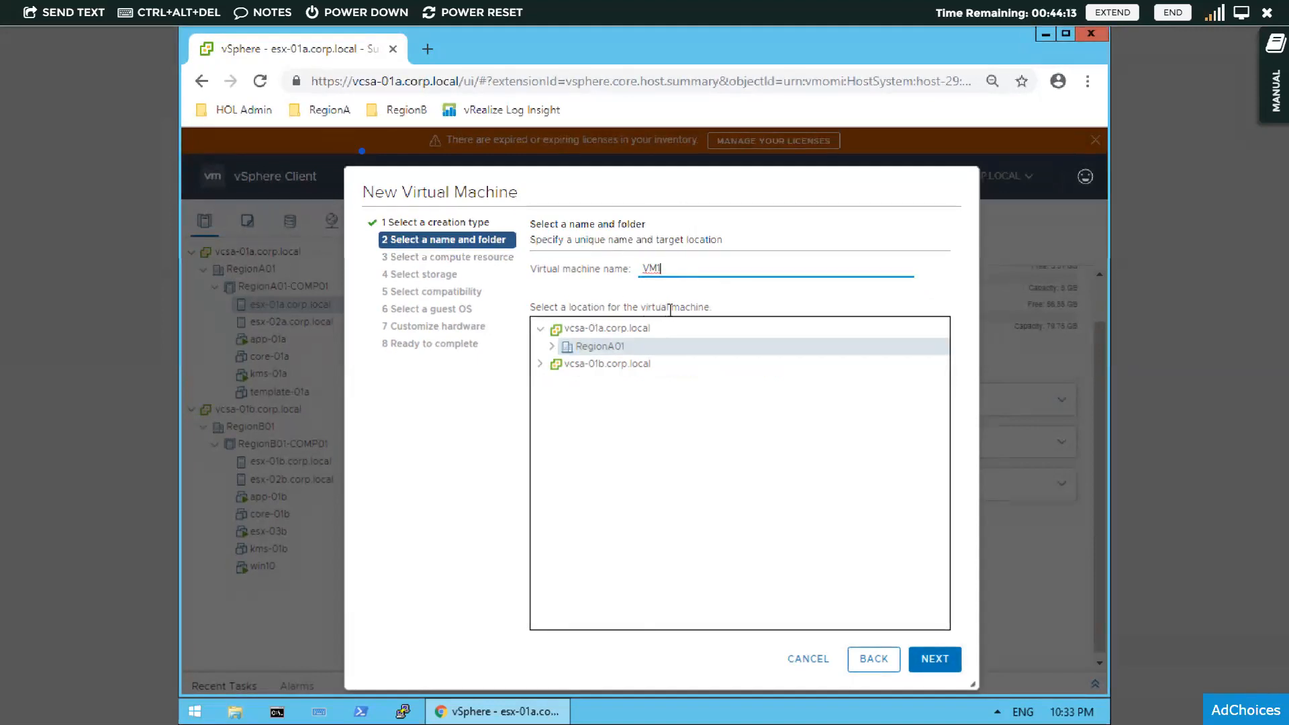
# Set the virtual machine's location to the Discovered virtual machine folder in RegionB01 under vcsa-01b.corp.local.
pyautogui.click(541, 364)
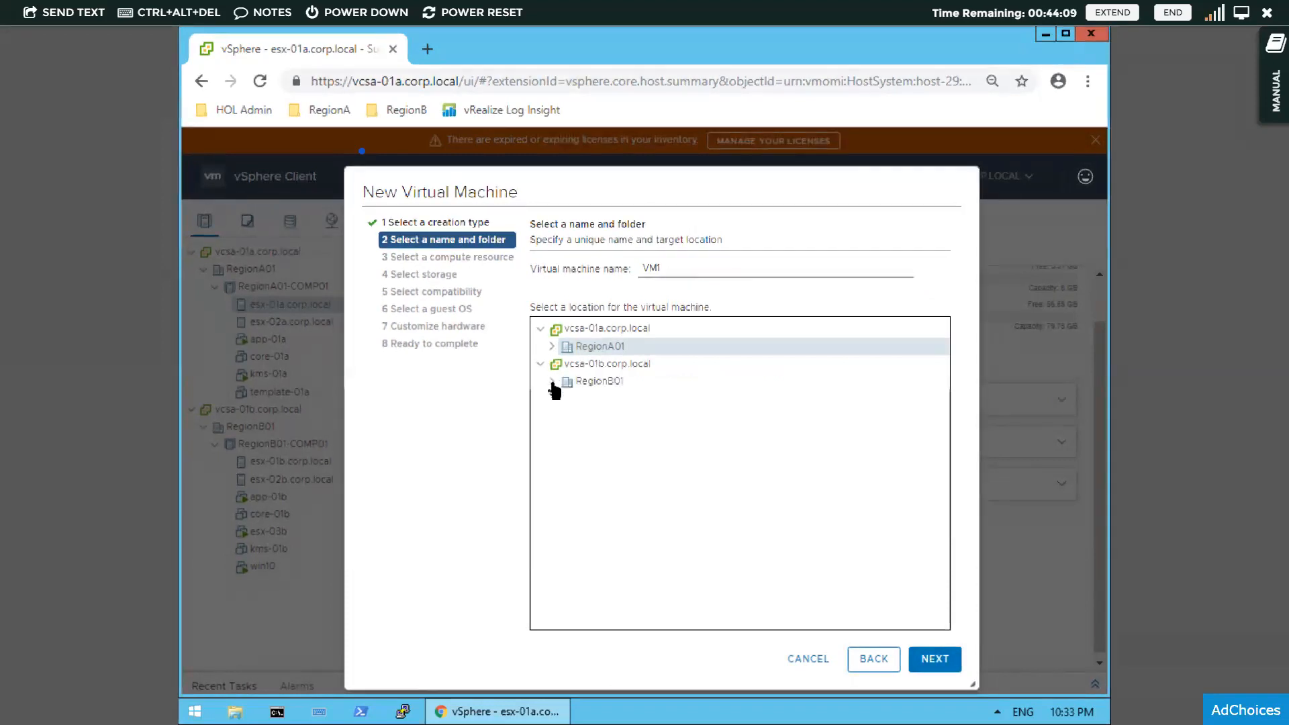
pyautogui.click(552, 382)
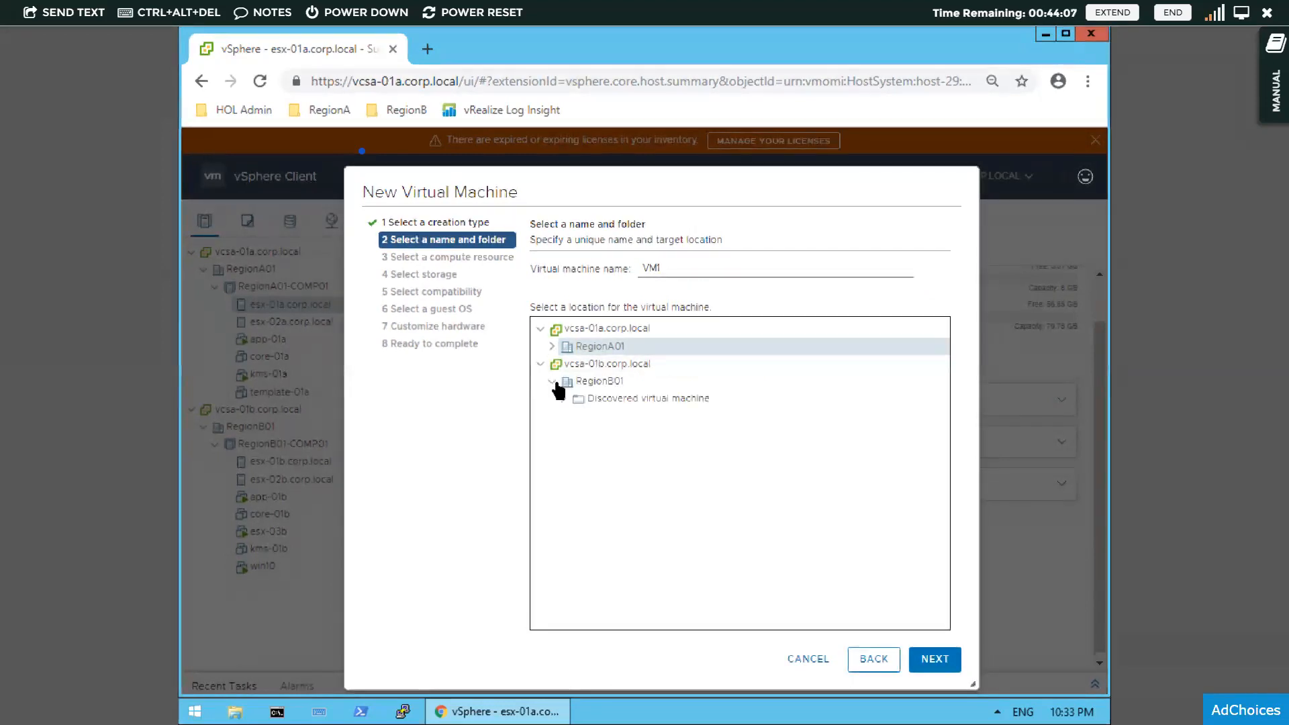
pyautogui.click(607, 399)
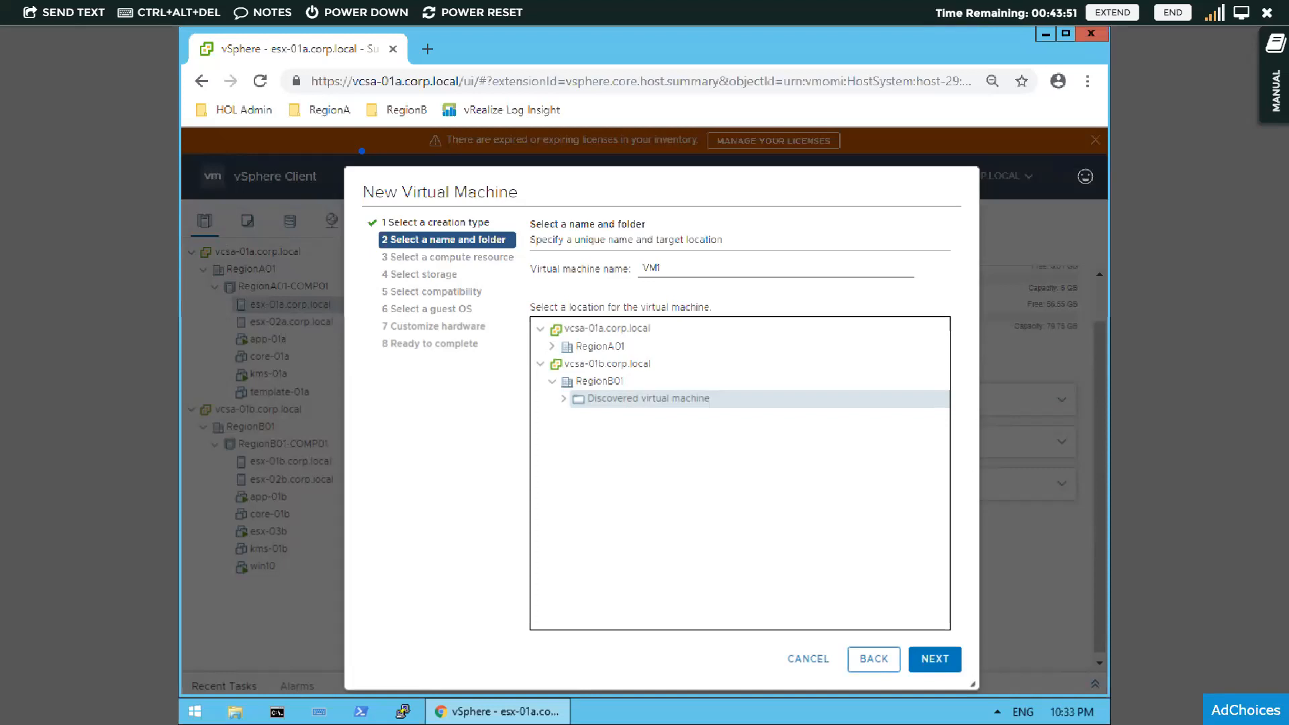
pyautogui.click(940, 655)
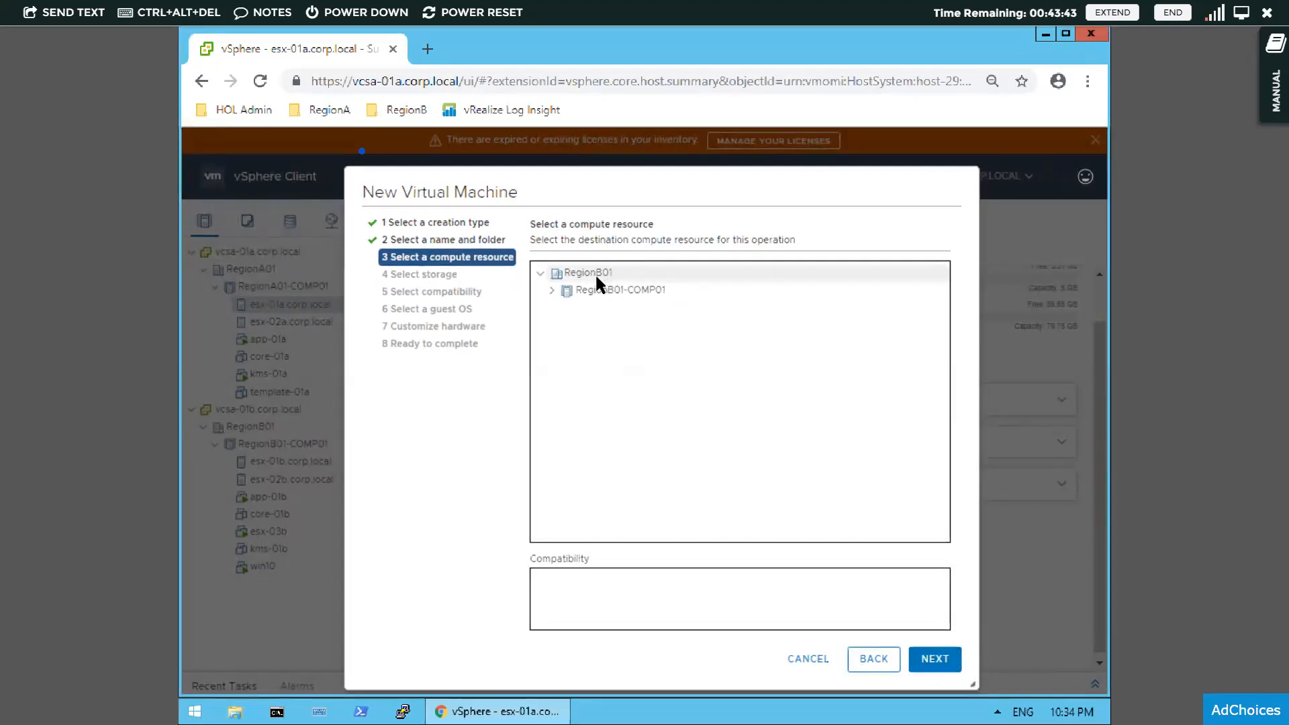
# Choose host esx-01b.corp.local in cluster RegionB01-COMP01 as the compute resource.
pyautogui.click(553, 291)
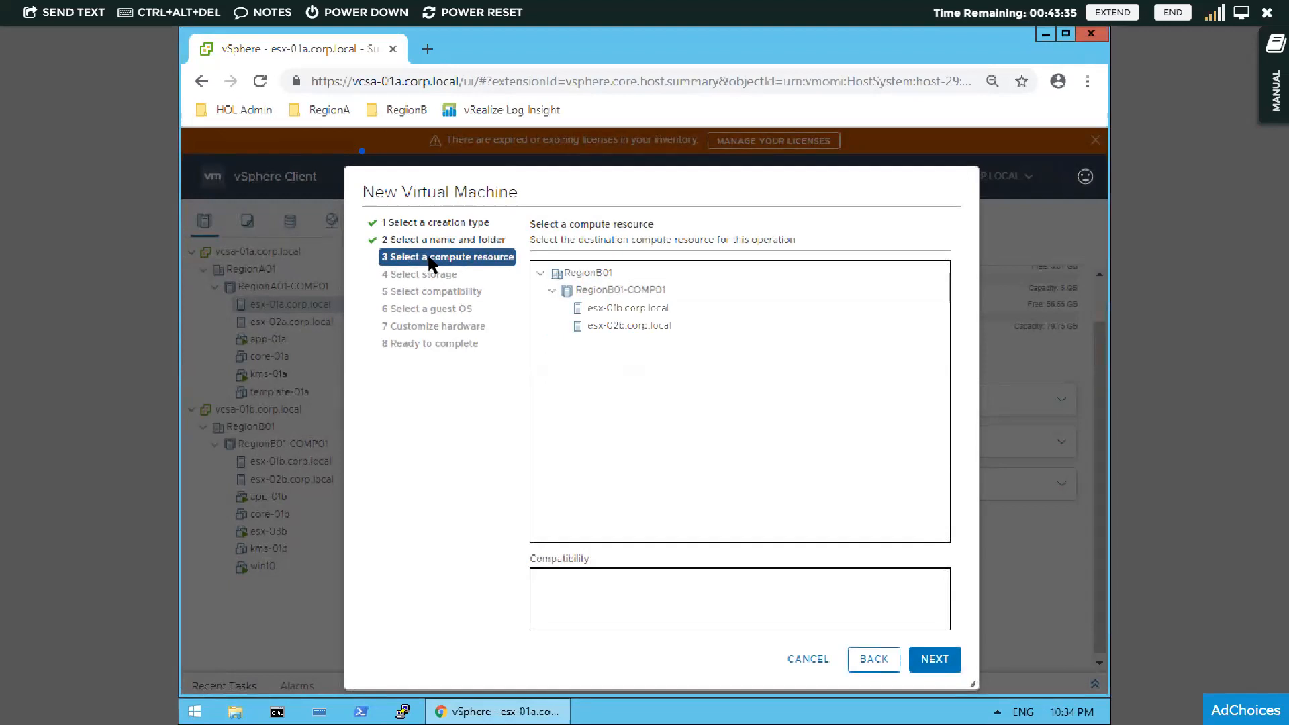
pyautogui.click(607, 312)
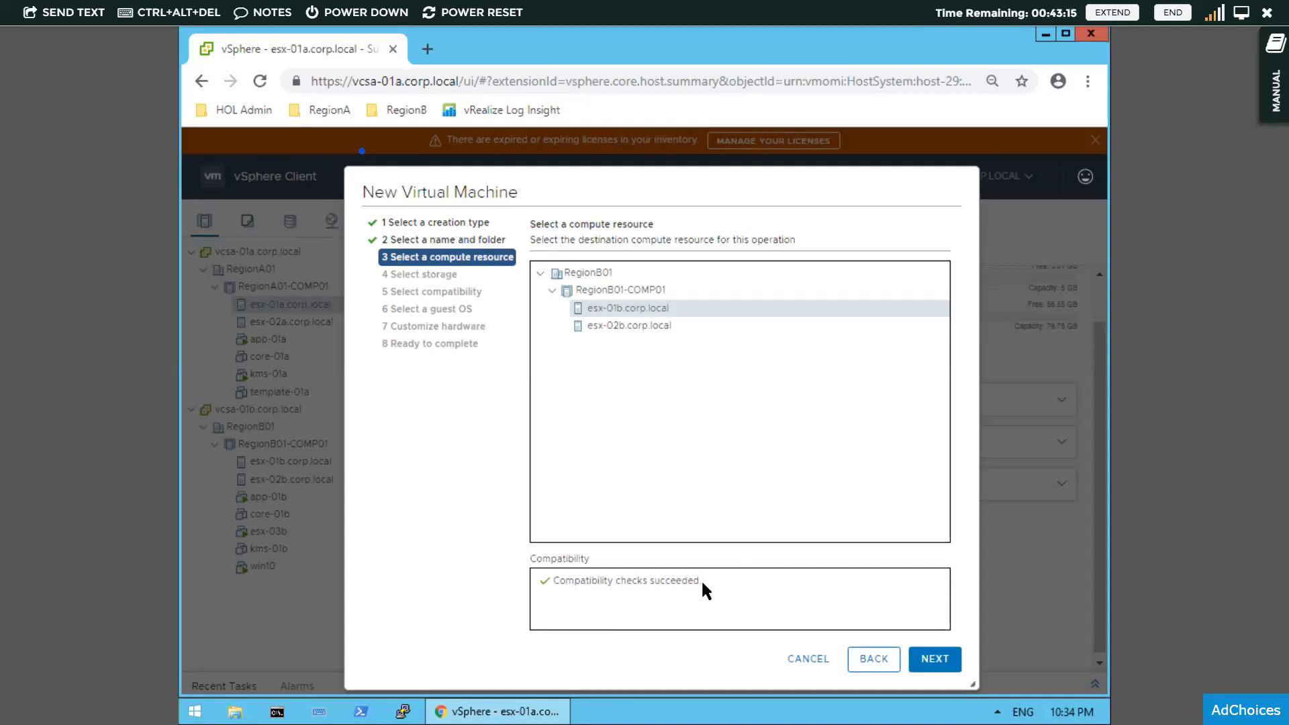
pyautogui.click(948, 665)
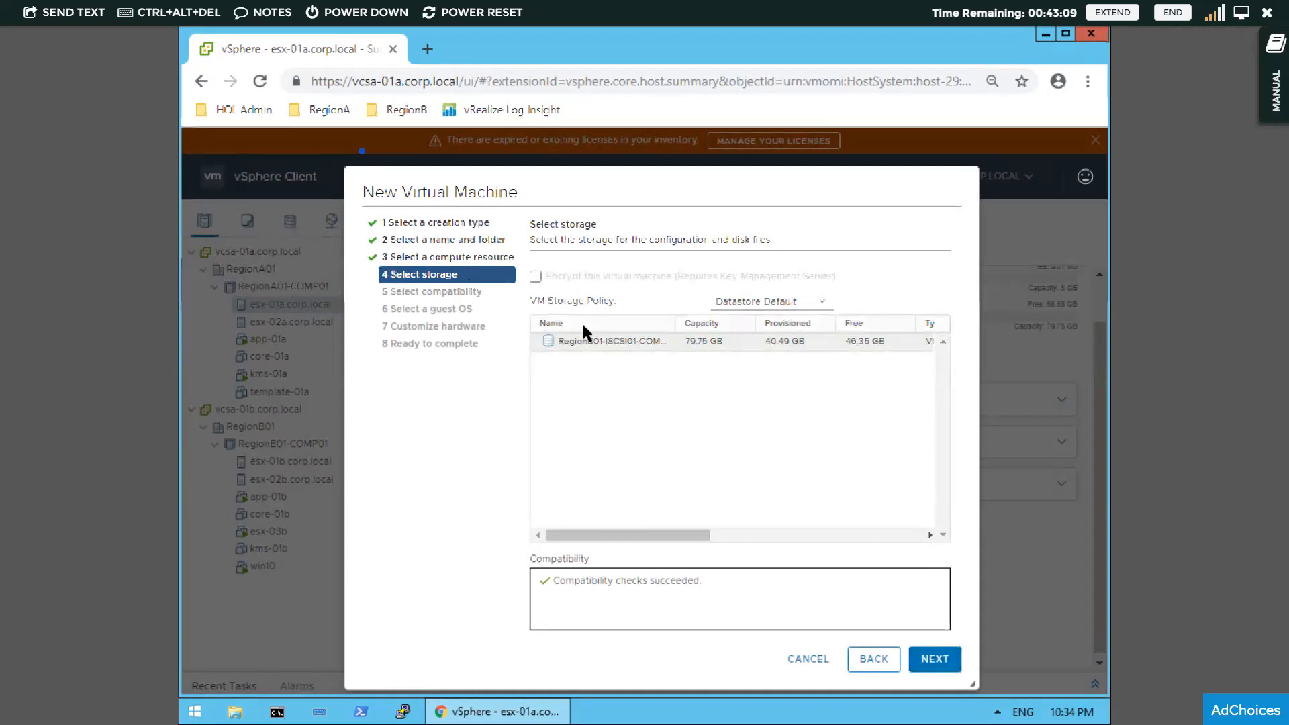
# Choose the RegionB01-ISCSI01-COMP01 datastore for storage and set the virtual machine's compatibility to ESXi 6.7 and later.
pyautogui.click(570, 336)
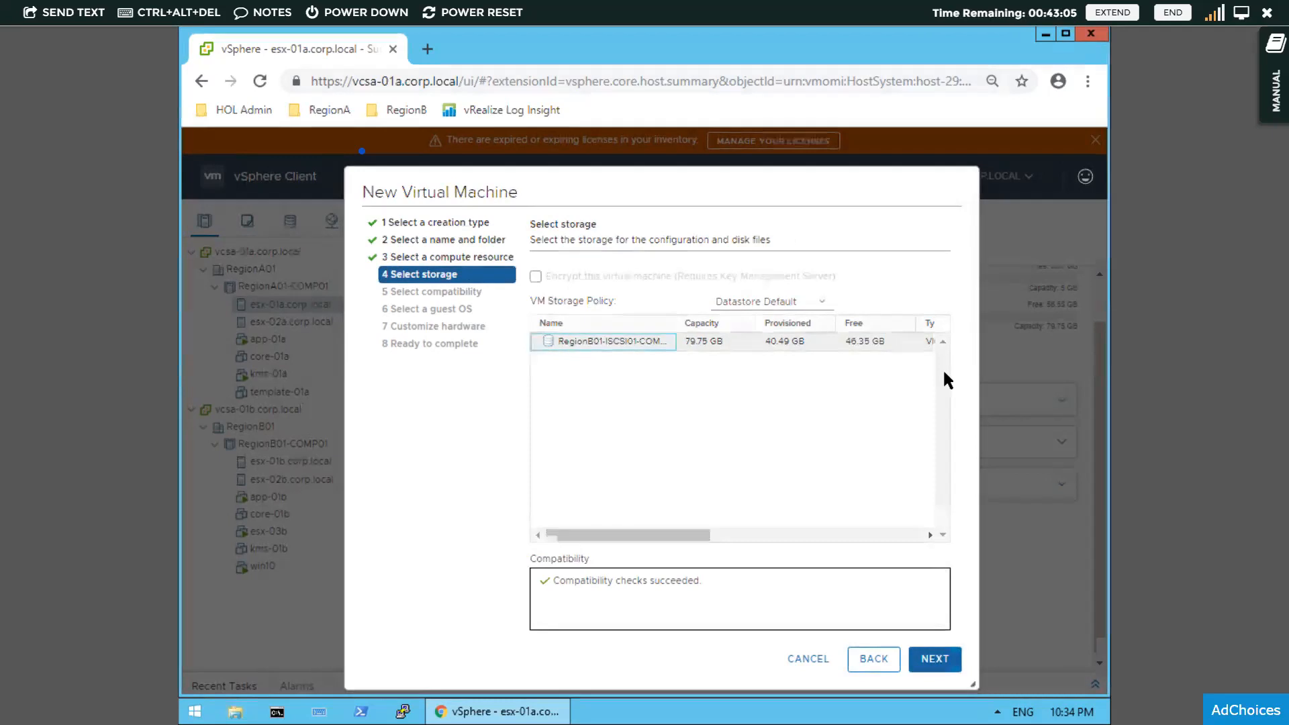
pyautogui.click(943, 665)
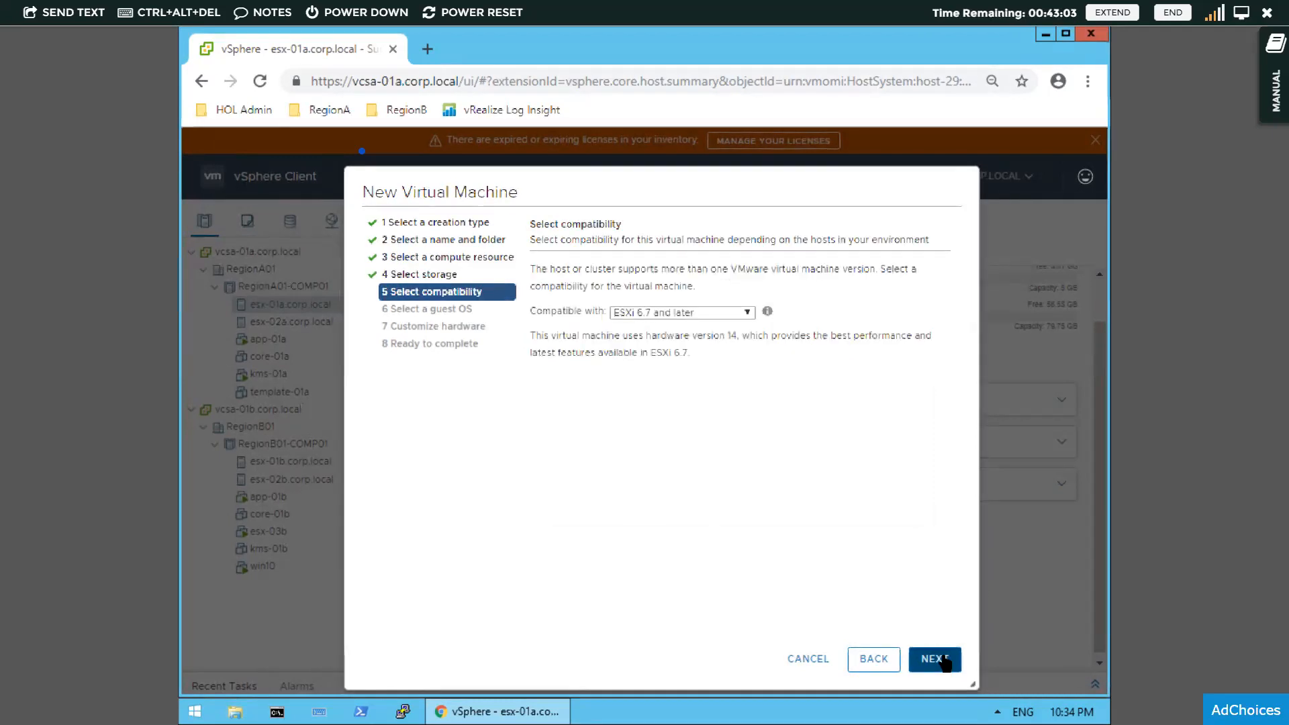
pyautogui.click(736, 311)
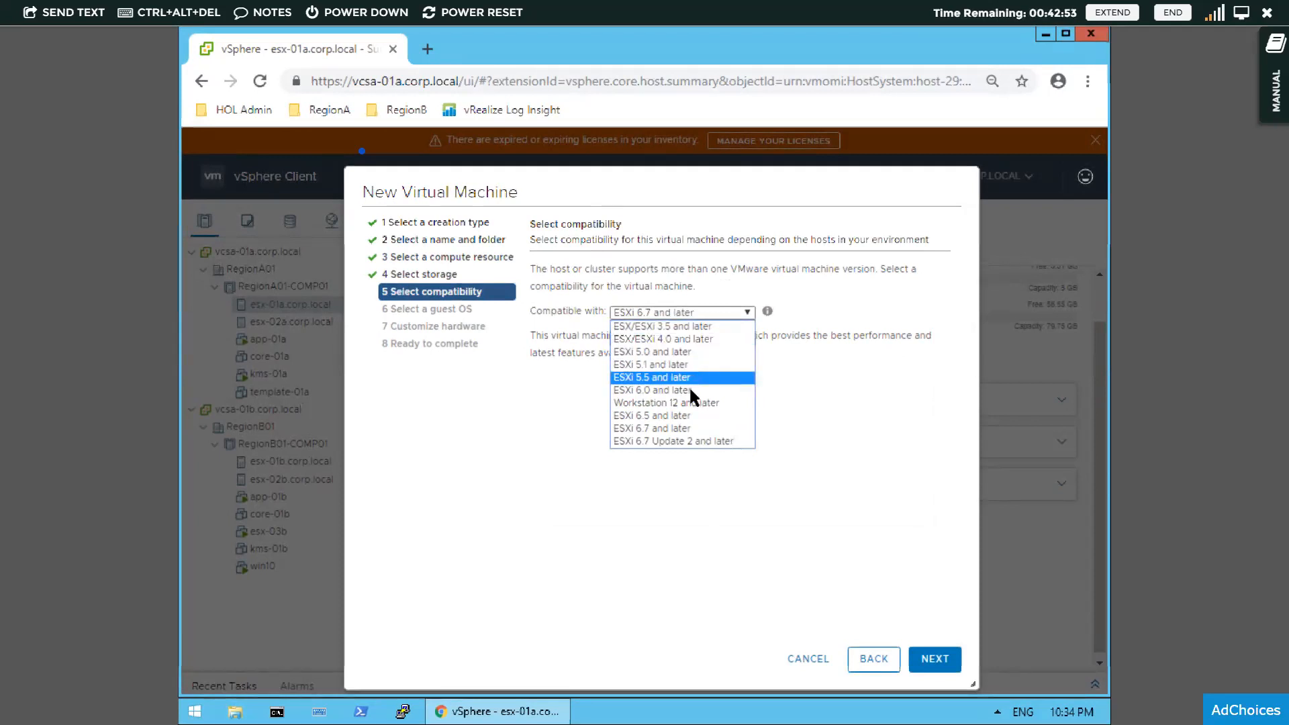
pyautogui.click(656, 423)
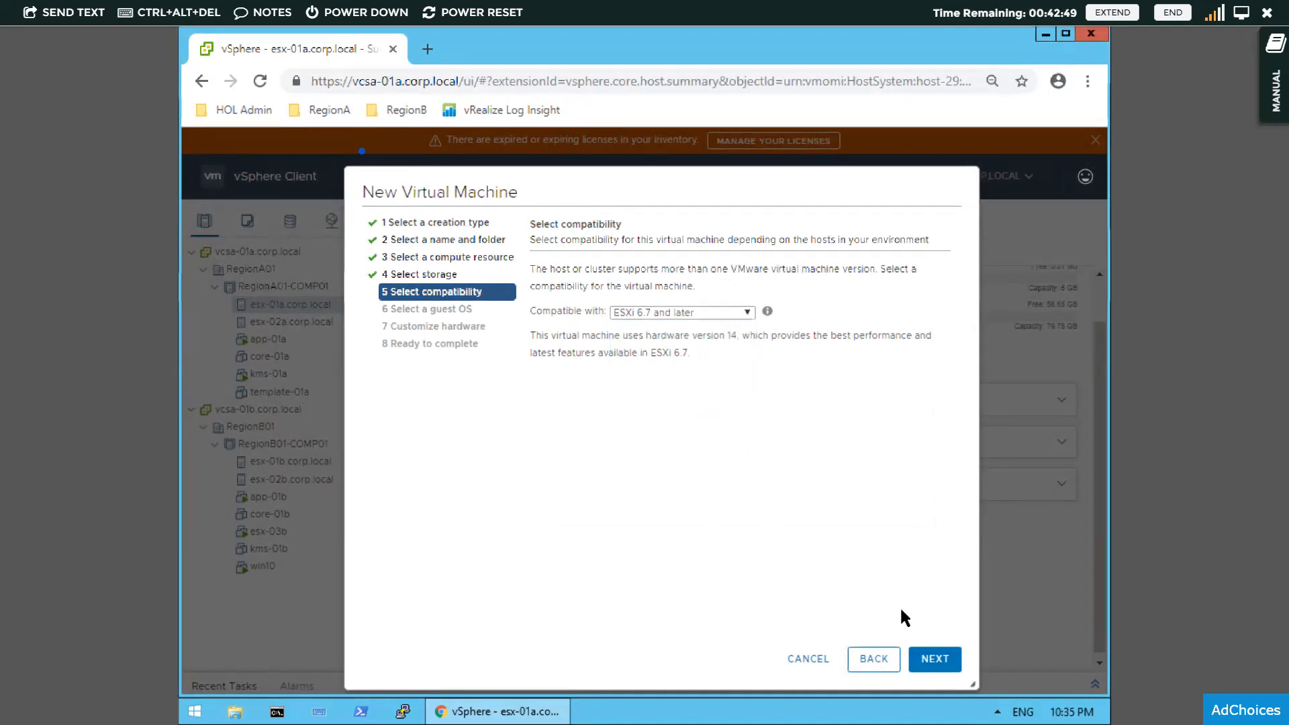
pyautogui.click(934, 663)
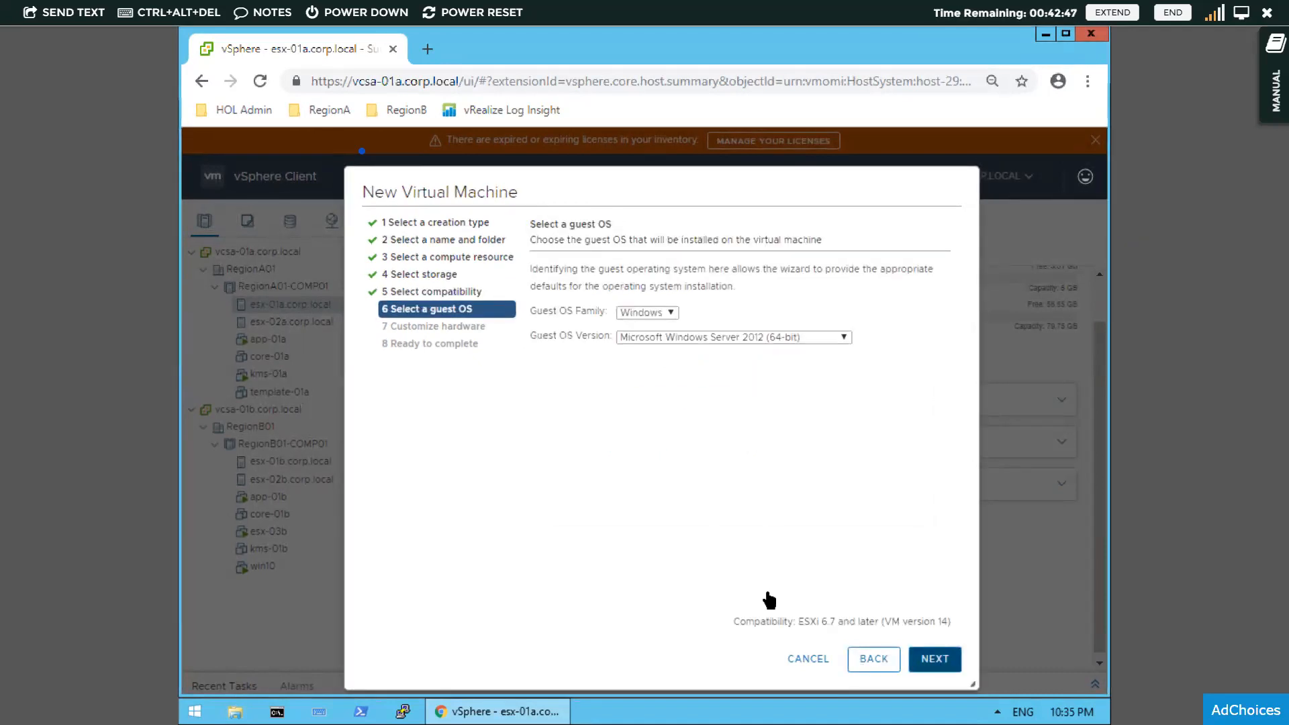
# Set the guest OS family to Windows and the version to Microsoft Windows Server 2008 R2 (64-bit).
pyautogui.click(667, 313)
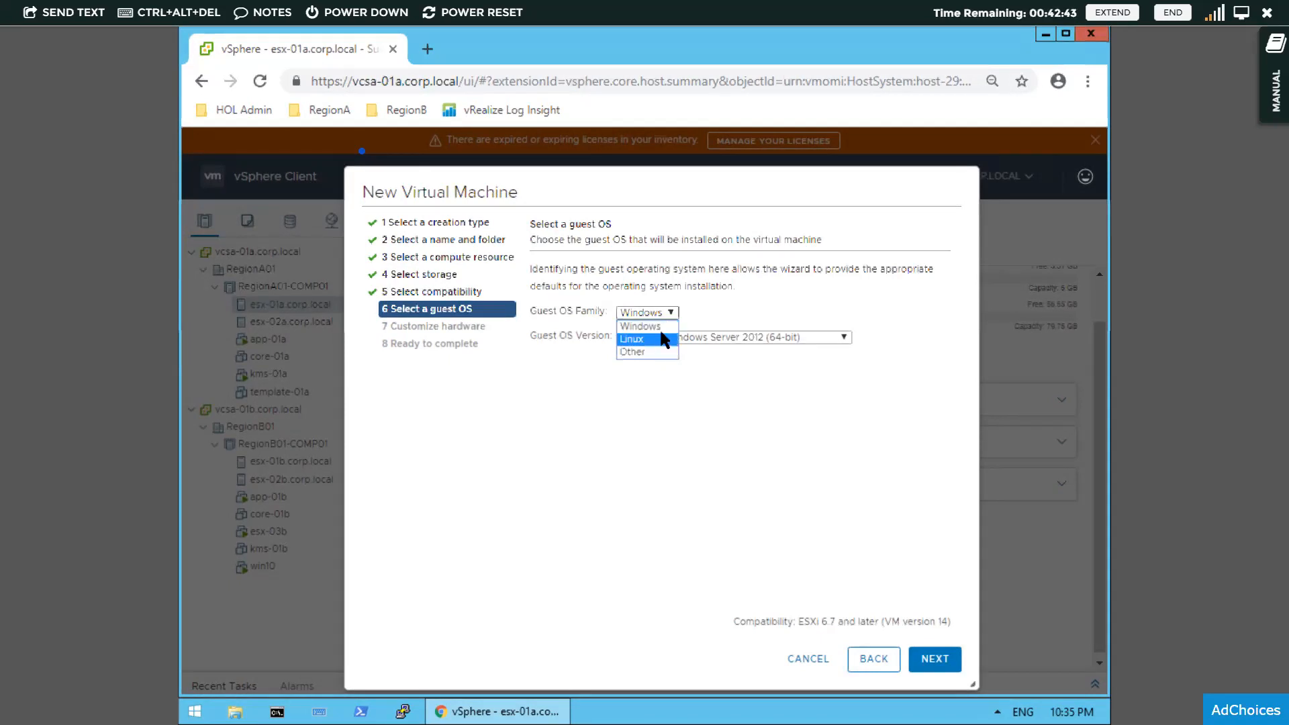
pyautogui.click(647, 352)
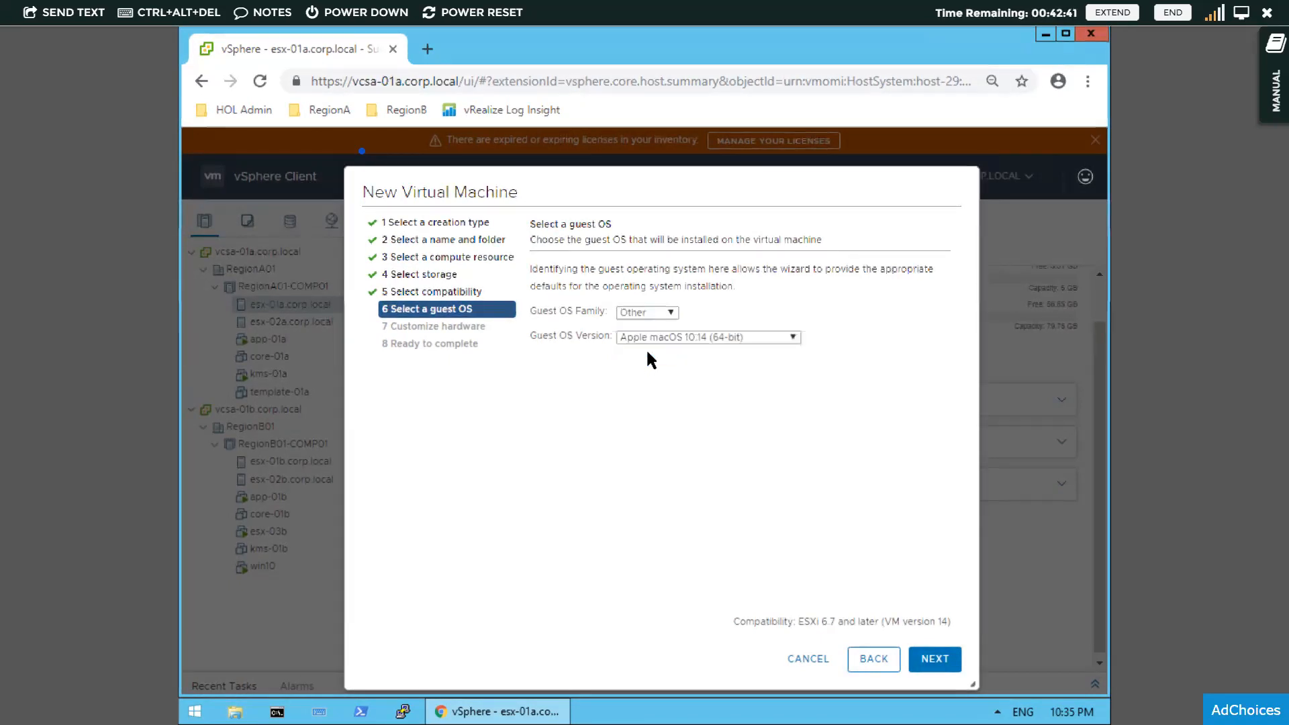
pyautogui.click(672, 313)
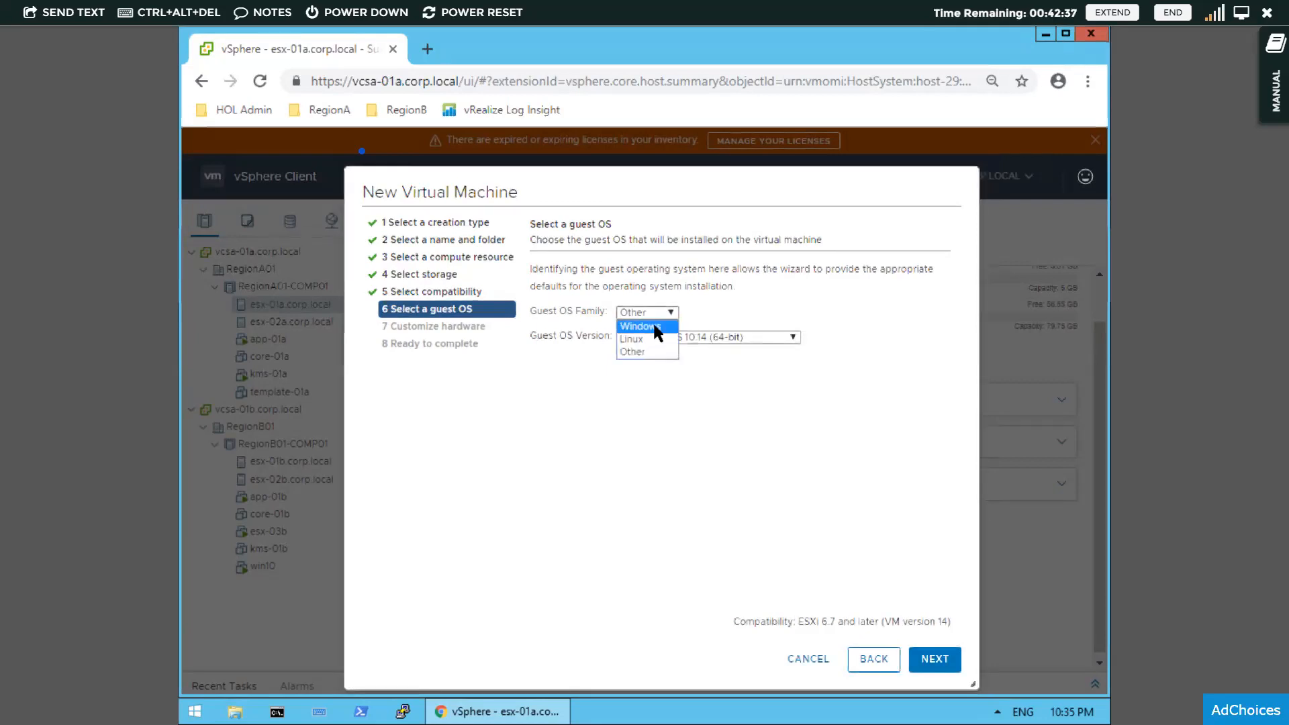
pyautogui.click(656, 326)
pyautogui.click(658, 334)
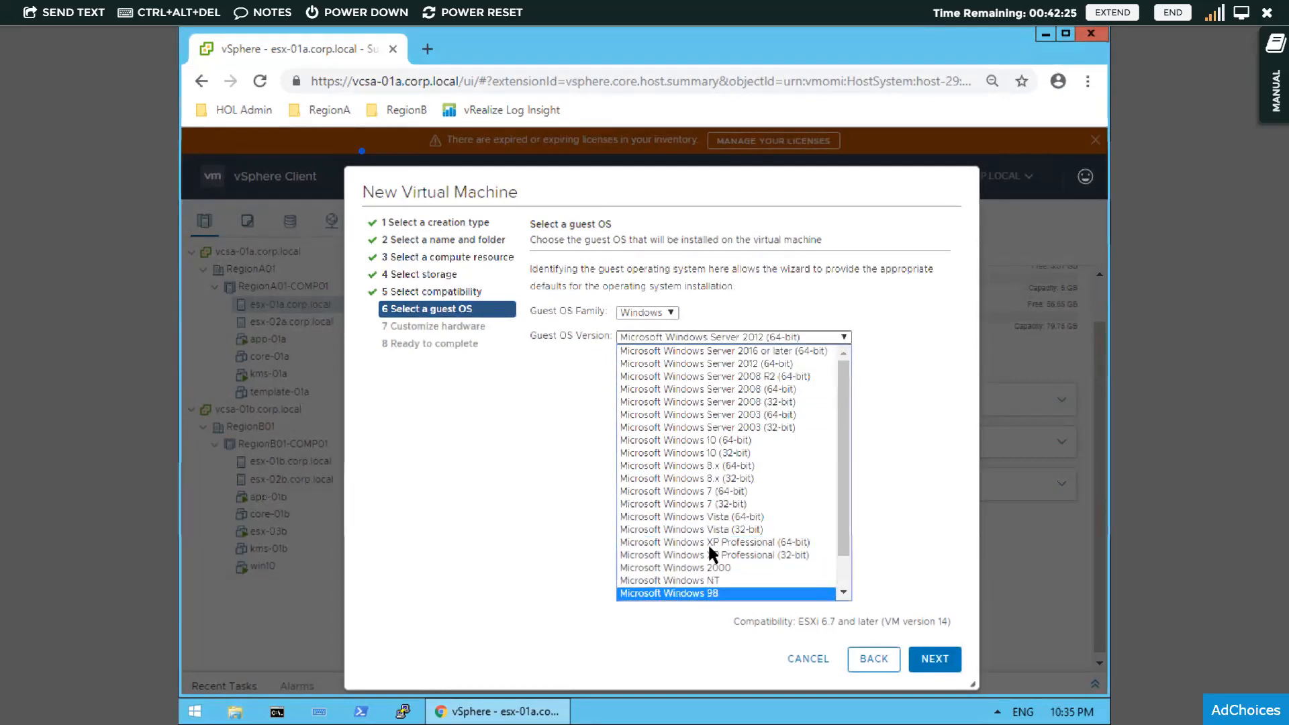
pyautogui.click(781, 370)
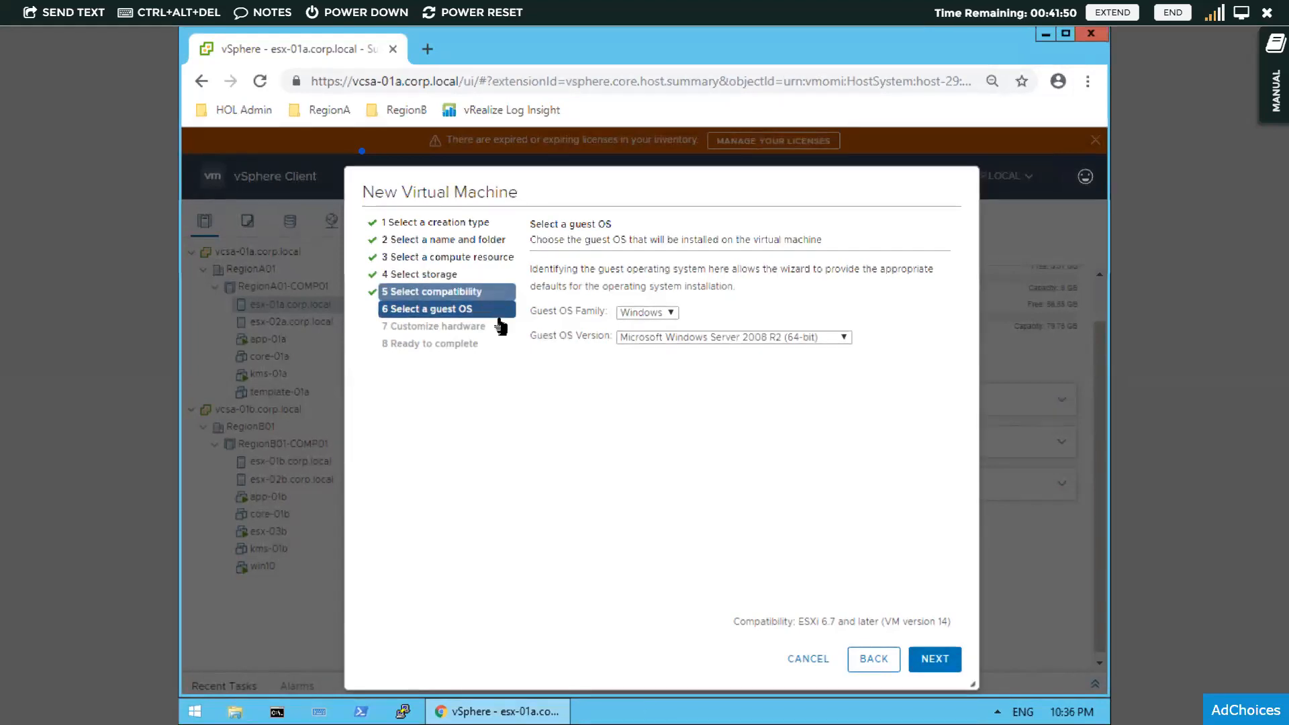
pyautogui.click(930, 660)
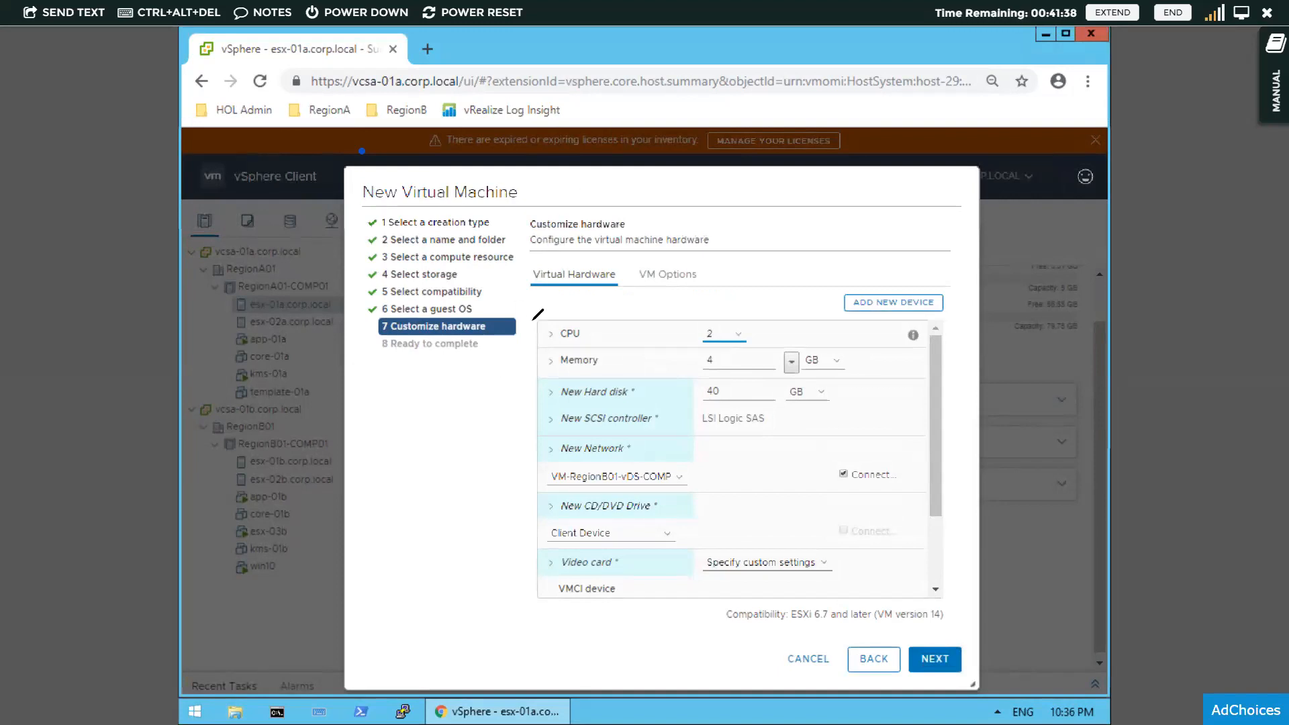
# Mark the CPU, memory and new hard disk rows with a handwritten blue bracket and check marks.
pyautogui.moveTo(531, 323); pyautogui.dragTo(531, 404)
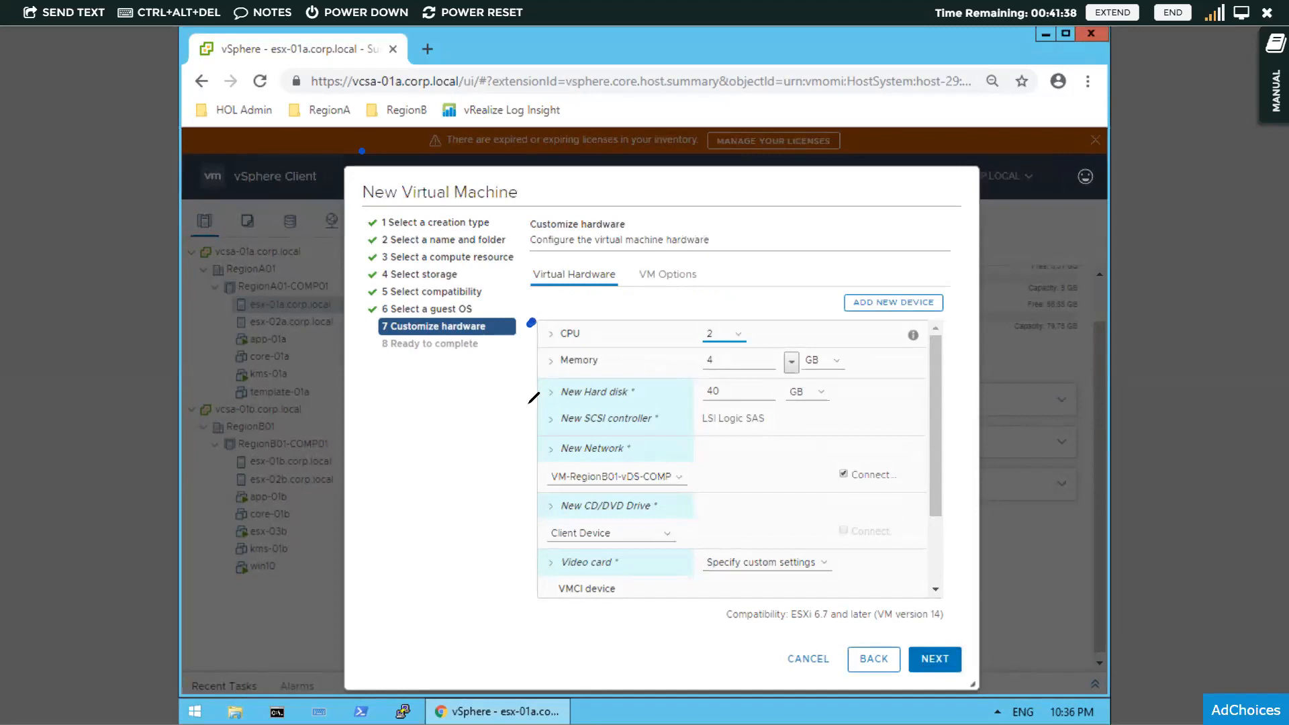
pyautogui.moveTo(587, 355)
pyautogui.mouseDown()
pyautogui.moveTo(625, 348)
pyautogui.moveTo(655, 372)
pyautogui.moveTo(678, 360)
pyautogui.mouseUp()
pyautogui.moveTo(643, 403); pyautogui.dragTo(683, 399)
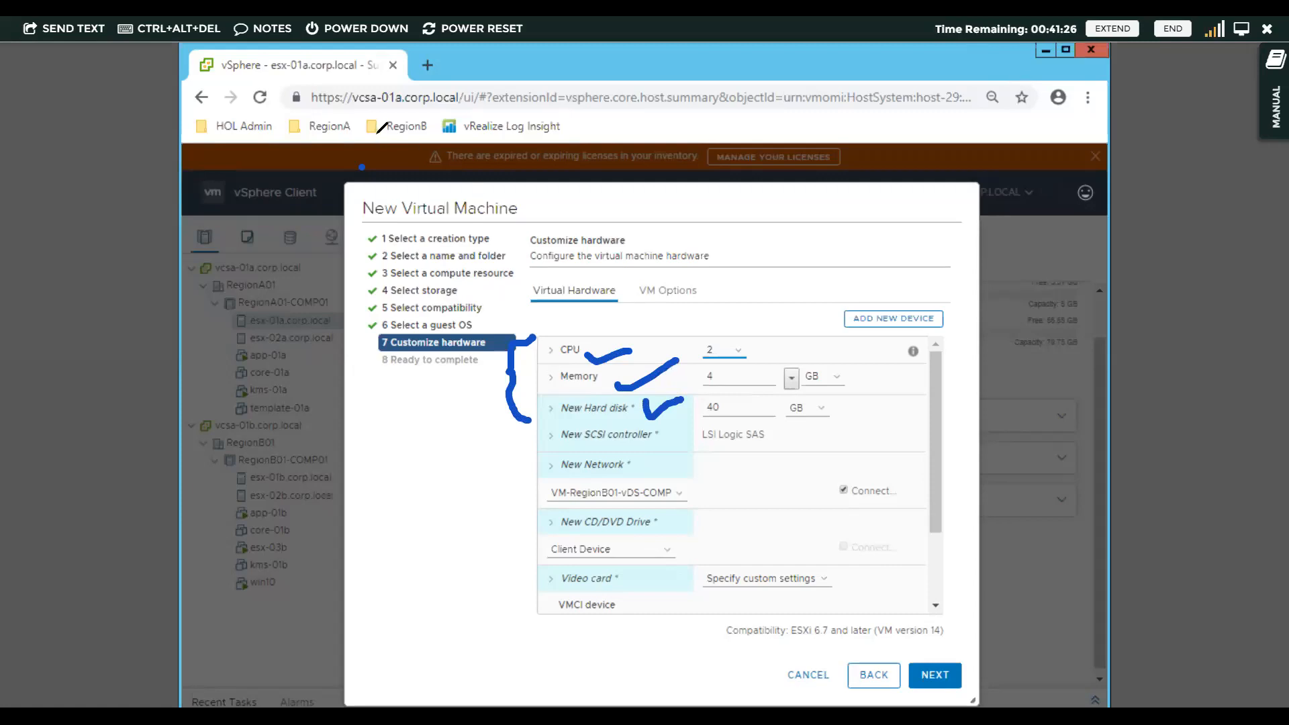
# Configure the virtual hardware with 2 CPUs, 2 GB of memory and a 10 GB hard disk, and proceed to the summary.
pyautogui.click(741, 355)
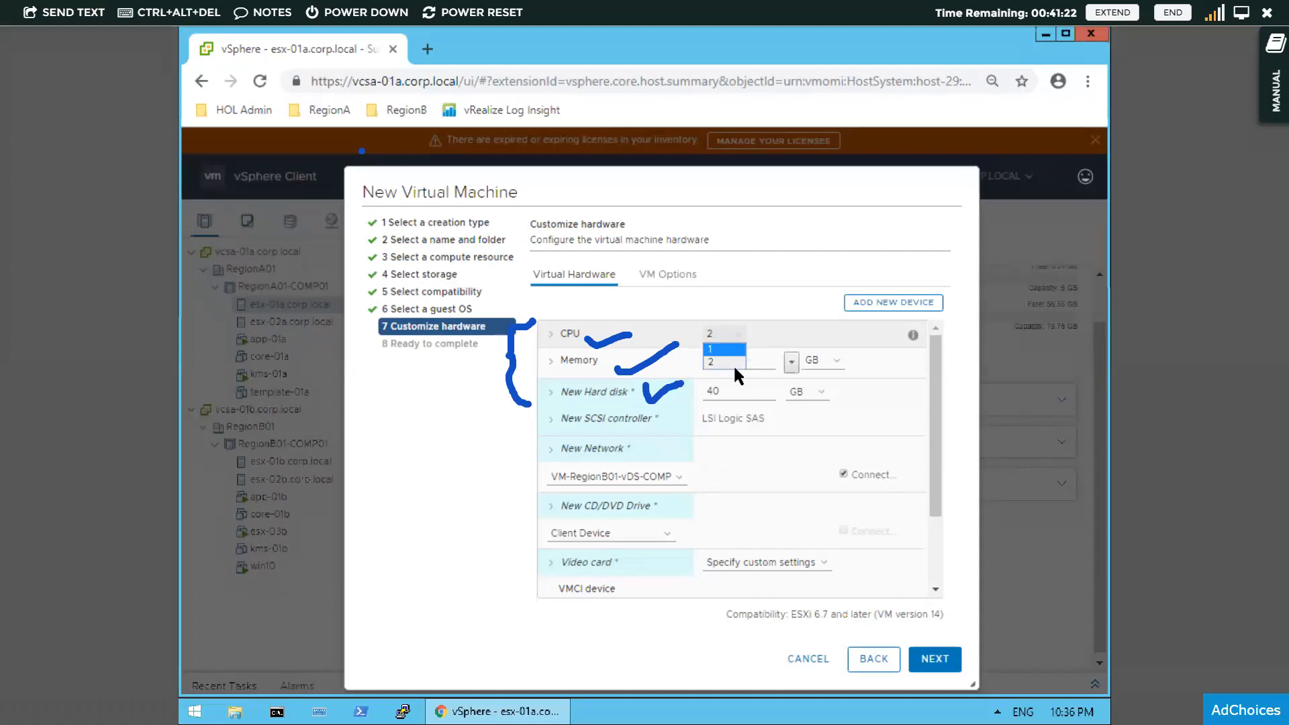
pyautogui.click(735, 363)
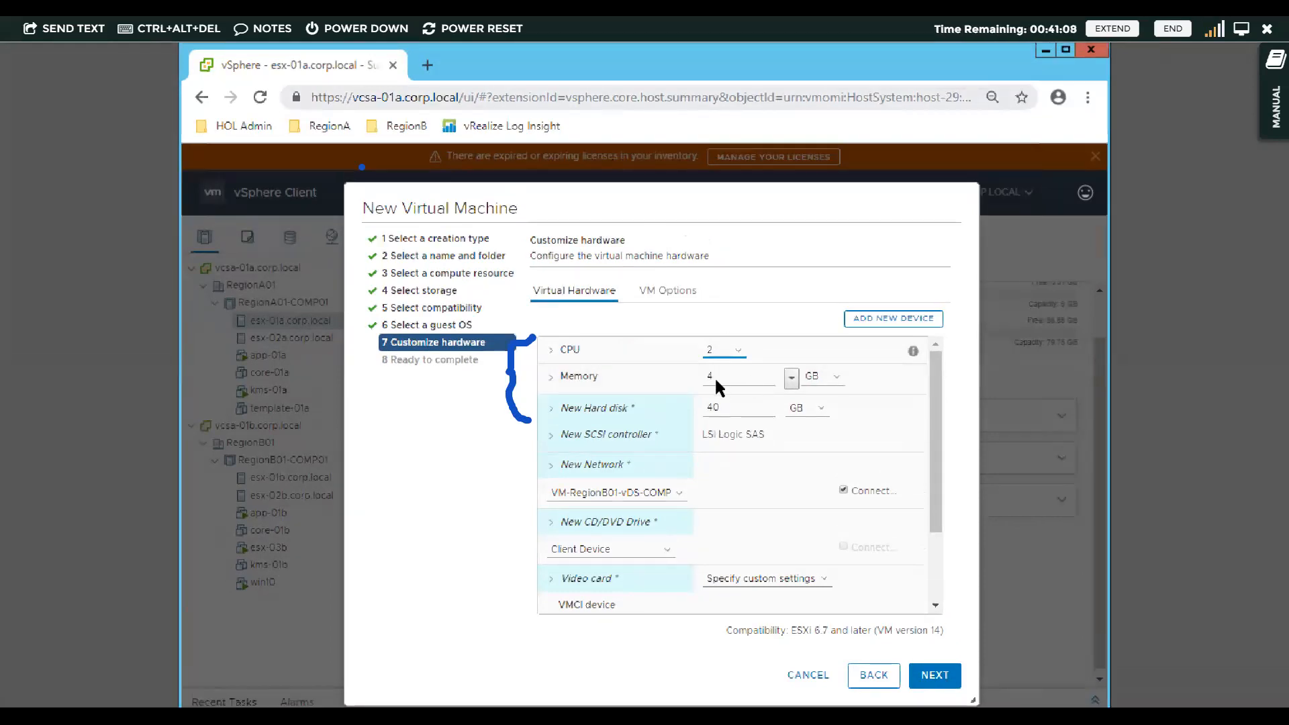
pyautogui.doubleClick(720, 375)
pyautogui.write('2')
pyautogui.click(727, 389)
pyautogui.press('BackSpace')
pyautogui.press('BackSpace')
pyautogui.write('10')
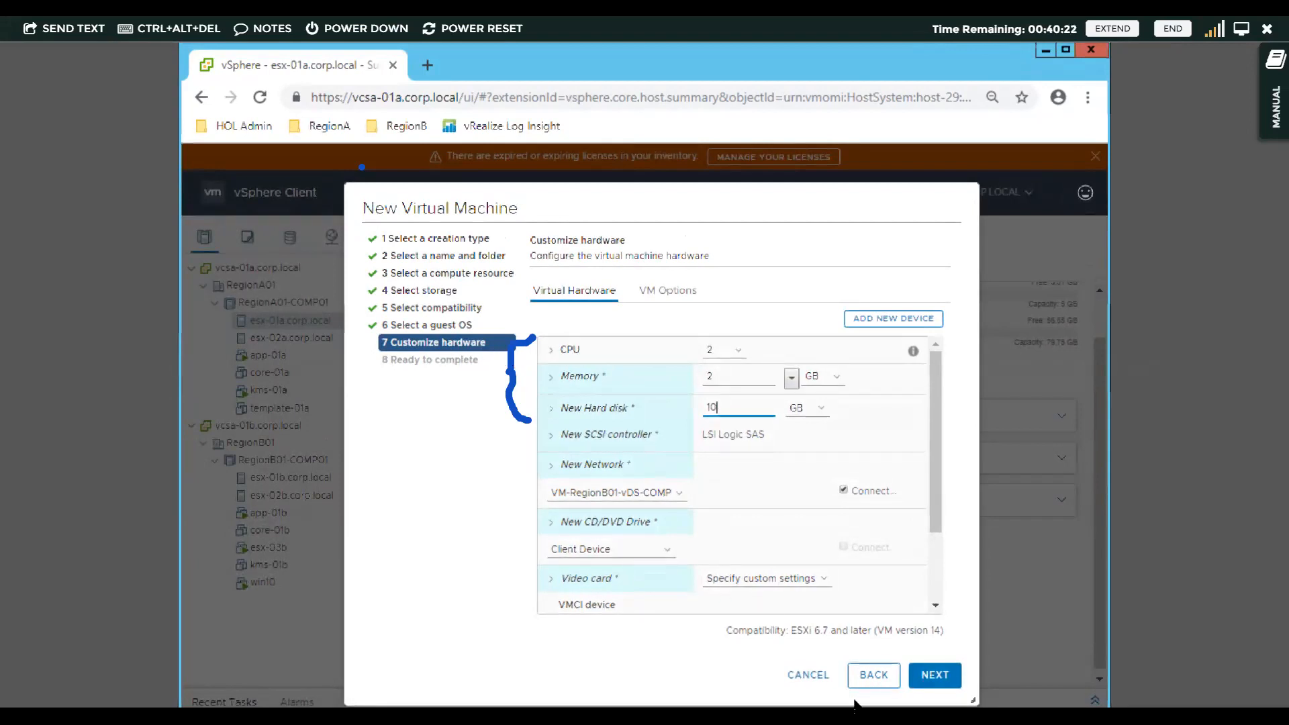
pyautogui.click(940, 671)
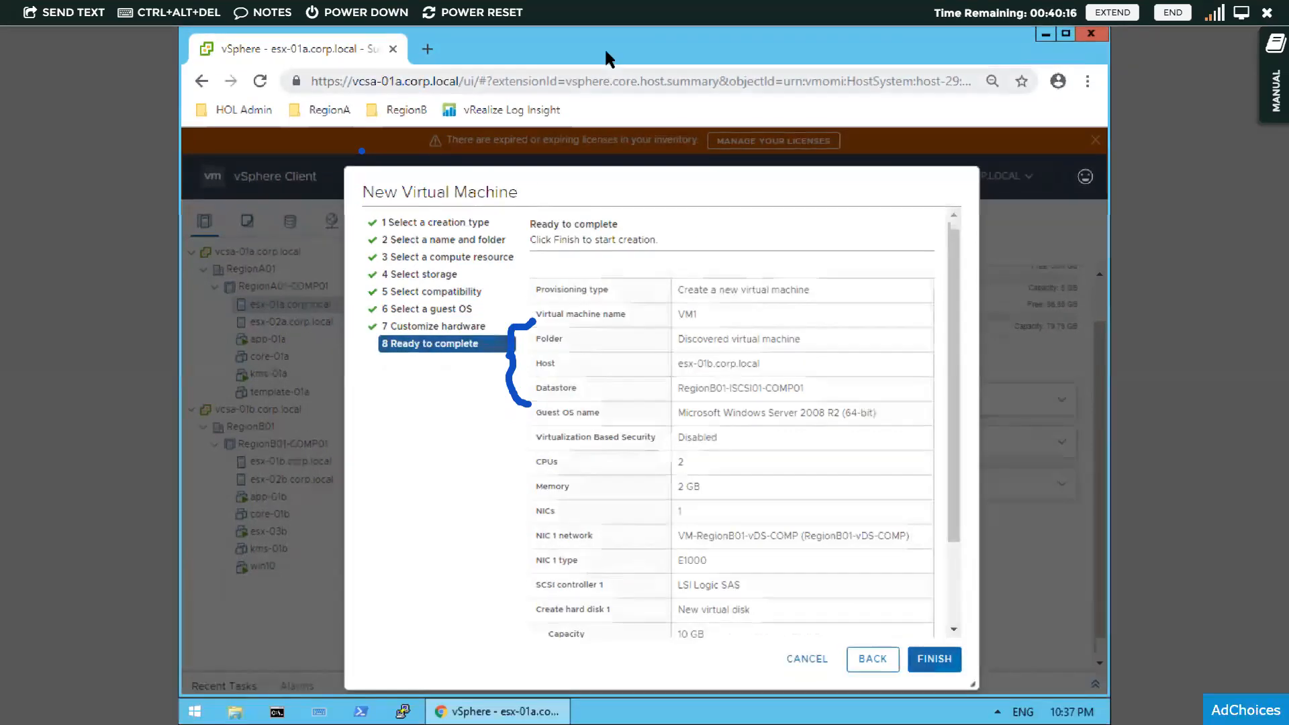
# Finish creating VM1 with the summarized settings and check the status of its creation task.
pyautogui.moveTo(518, 317); pyautogui.dragTo(502, 408)
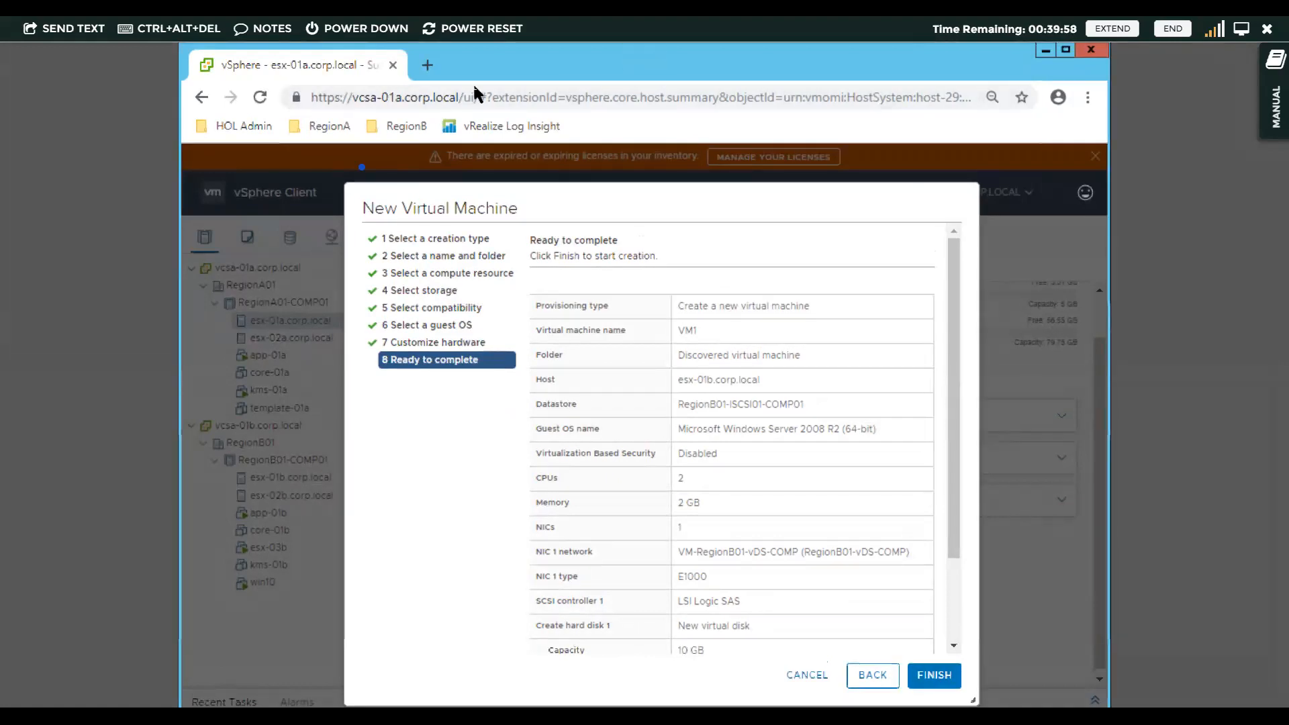
pyautogui.click(937, 678)
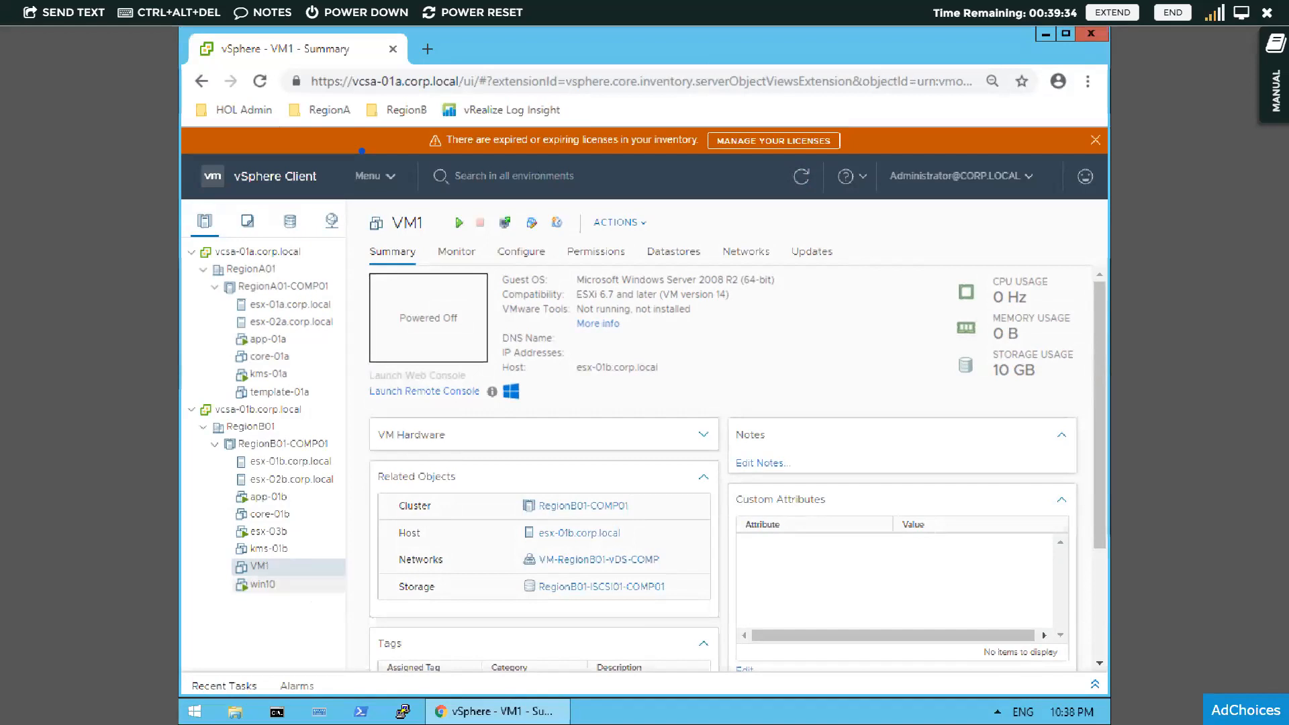
pyautogui.click(1096, 683)
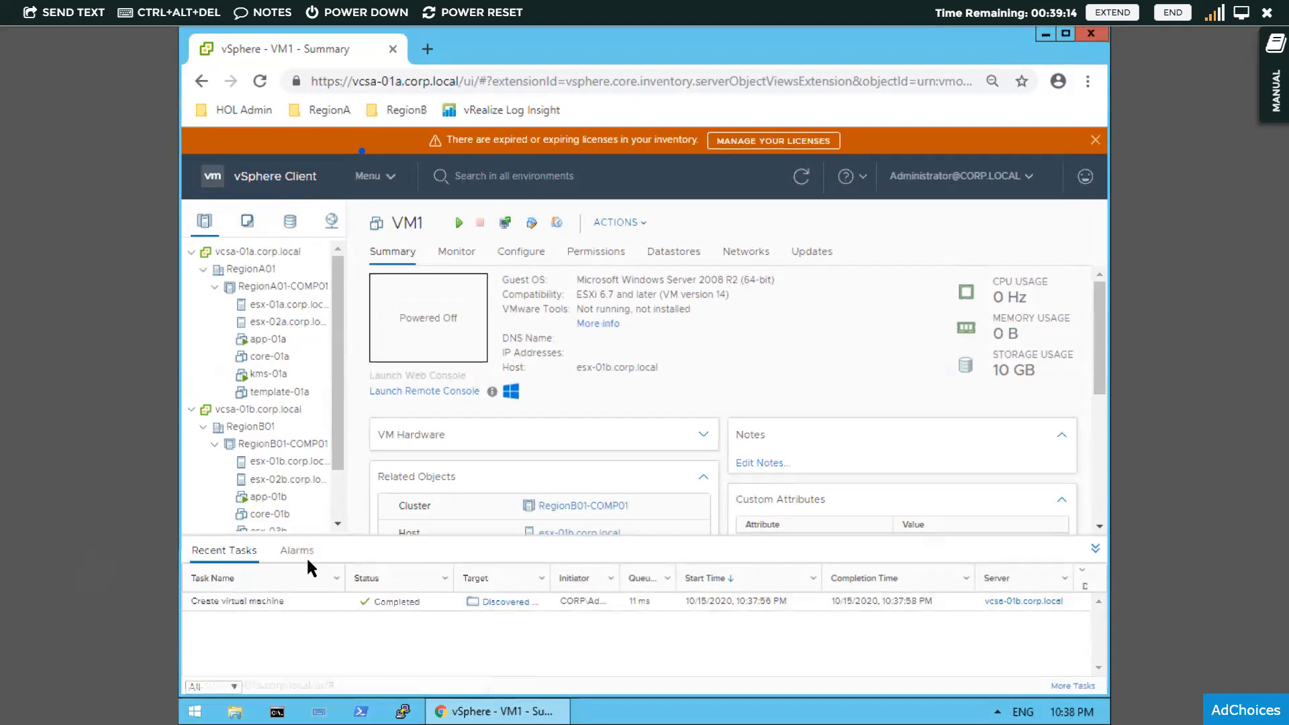
pyautogui.click(1096, 550)
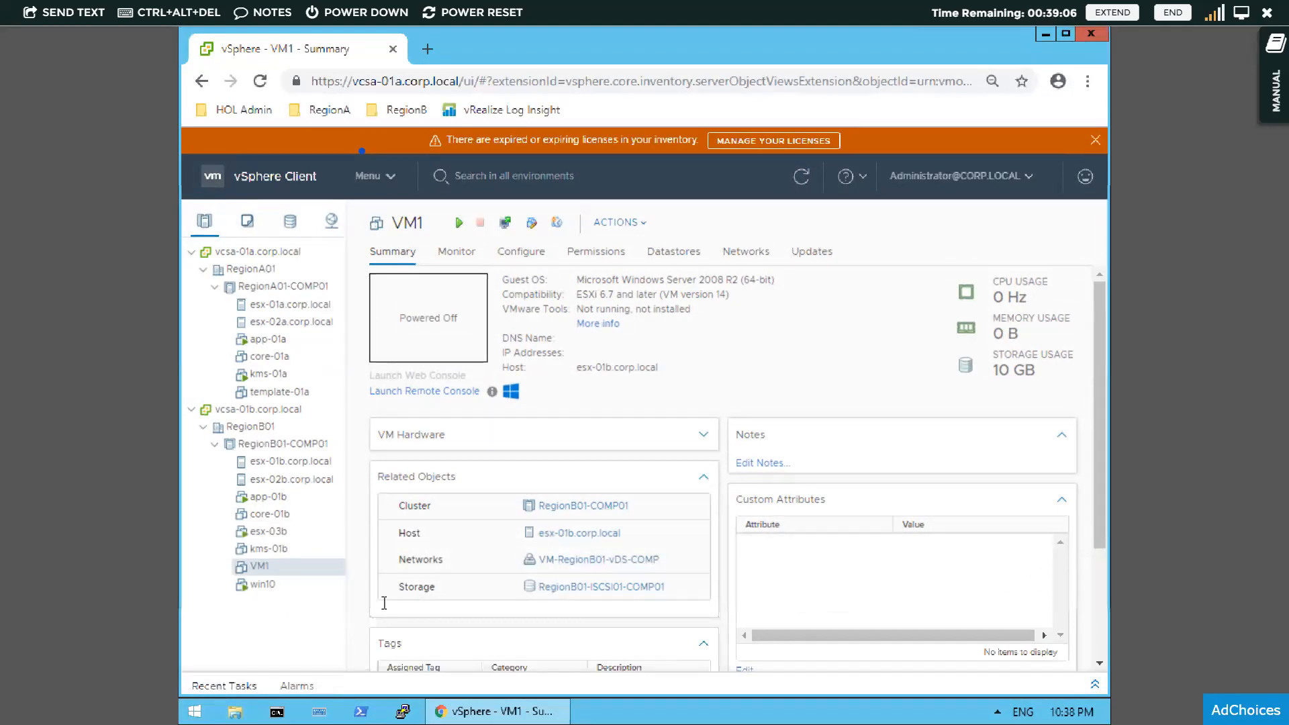
# Power on the VM1 virtual machine from the inventory.
pyautogui.rightClick(269, 567)
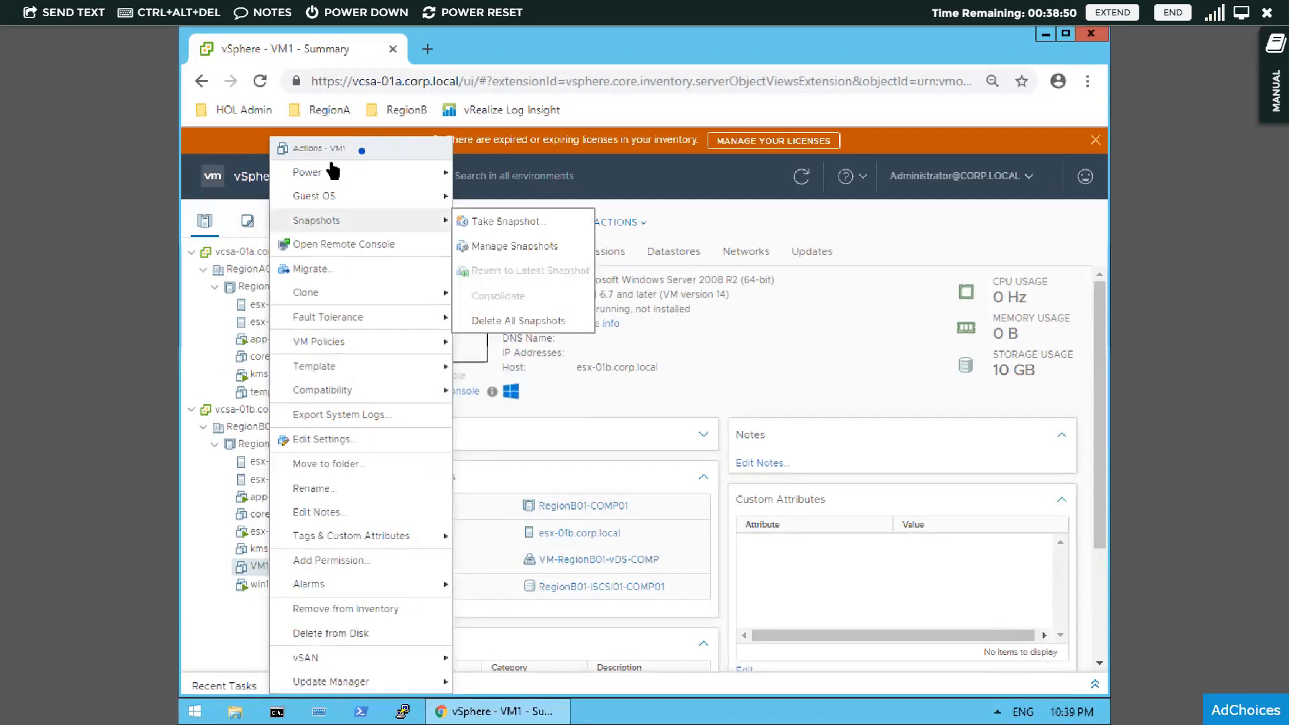
pyautogui.moveTo(333, 172)
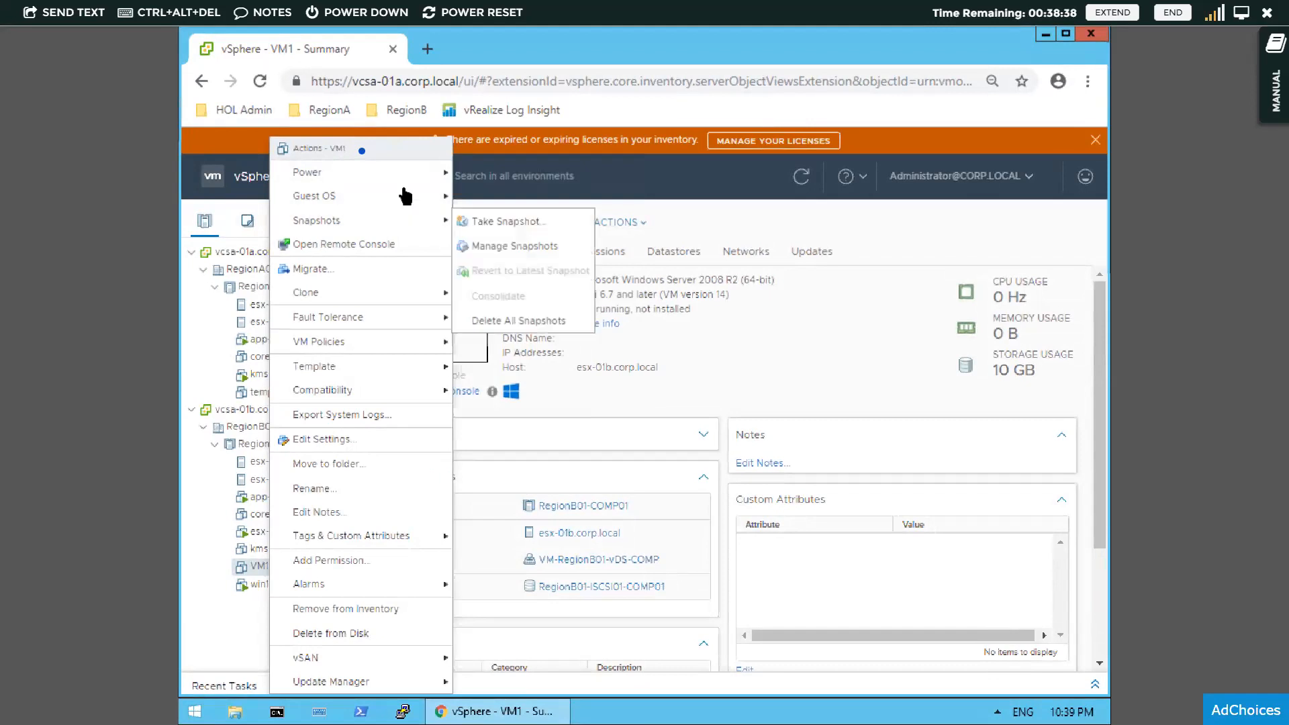
pyautogui.moveTo(413, 169)
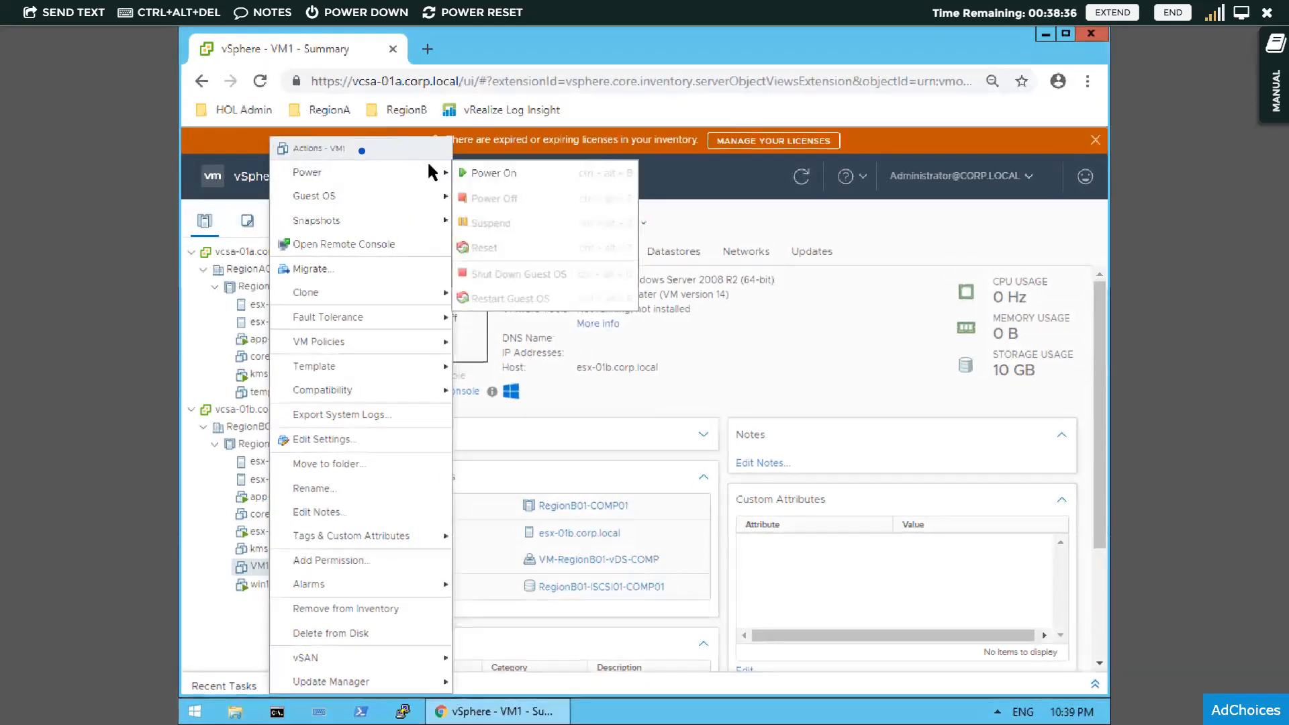
pyautogui.click(475, 175)
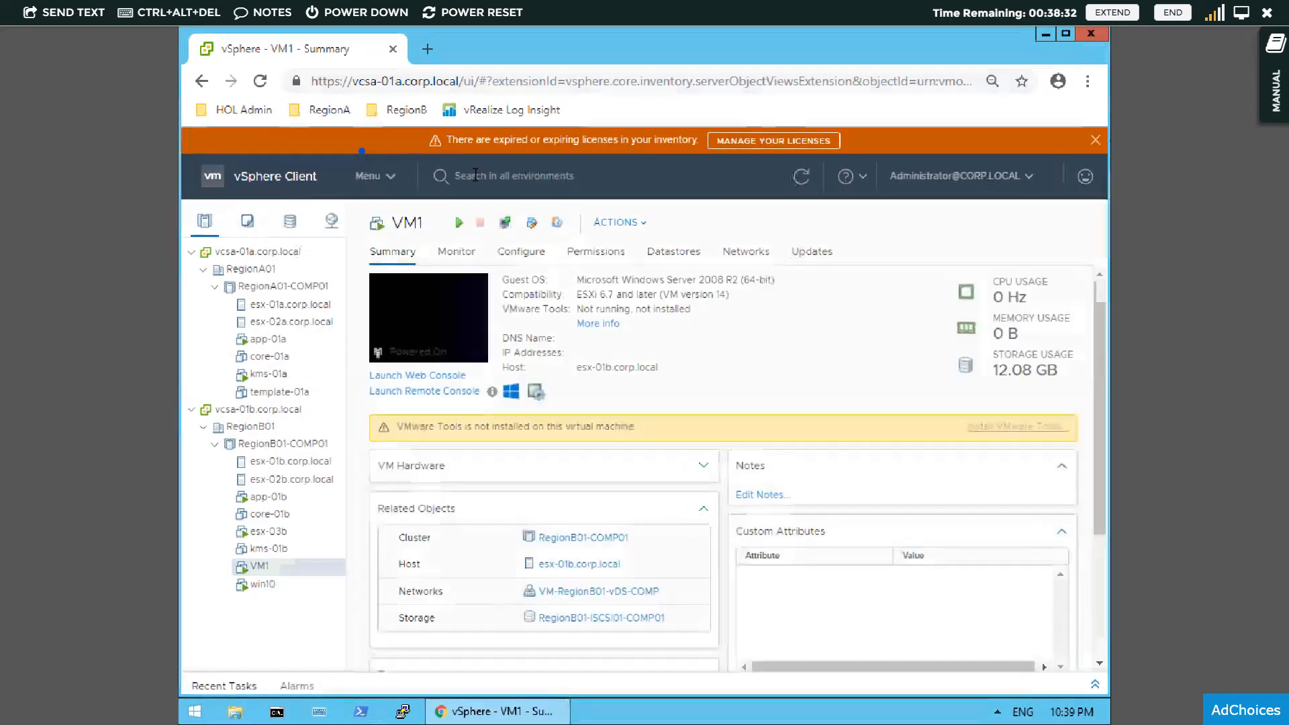